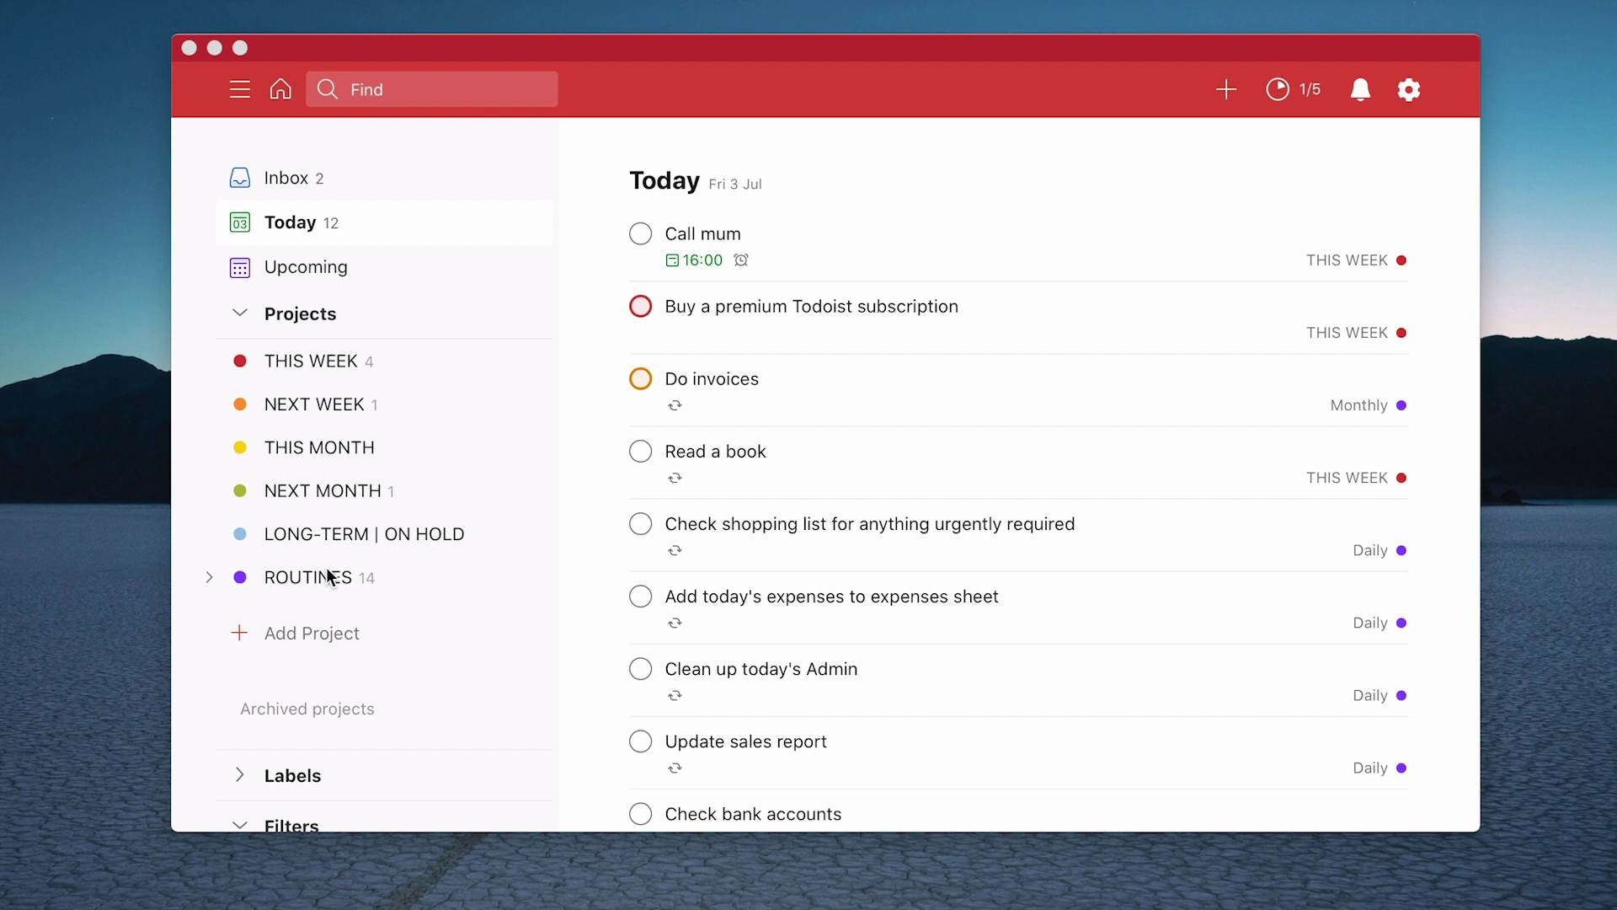
Open the ROUTINES project to reveal its Daily, Weekly and Monthly sub-projects.
left_click(211, 580)
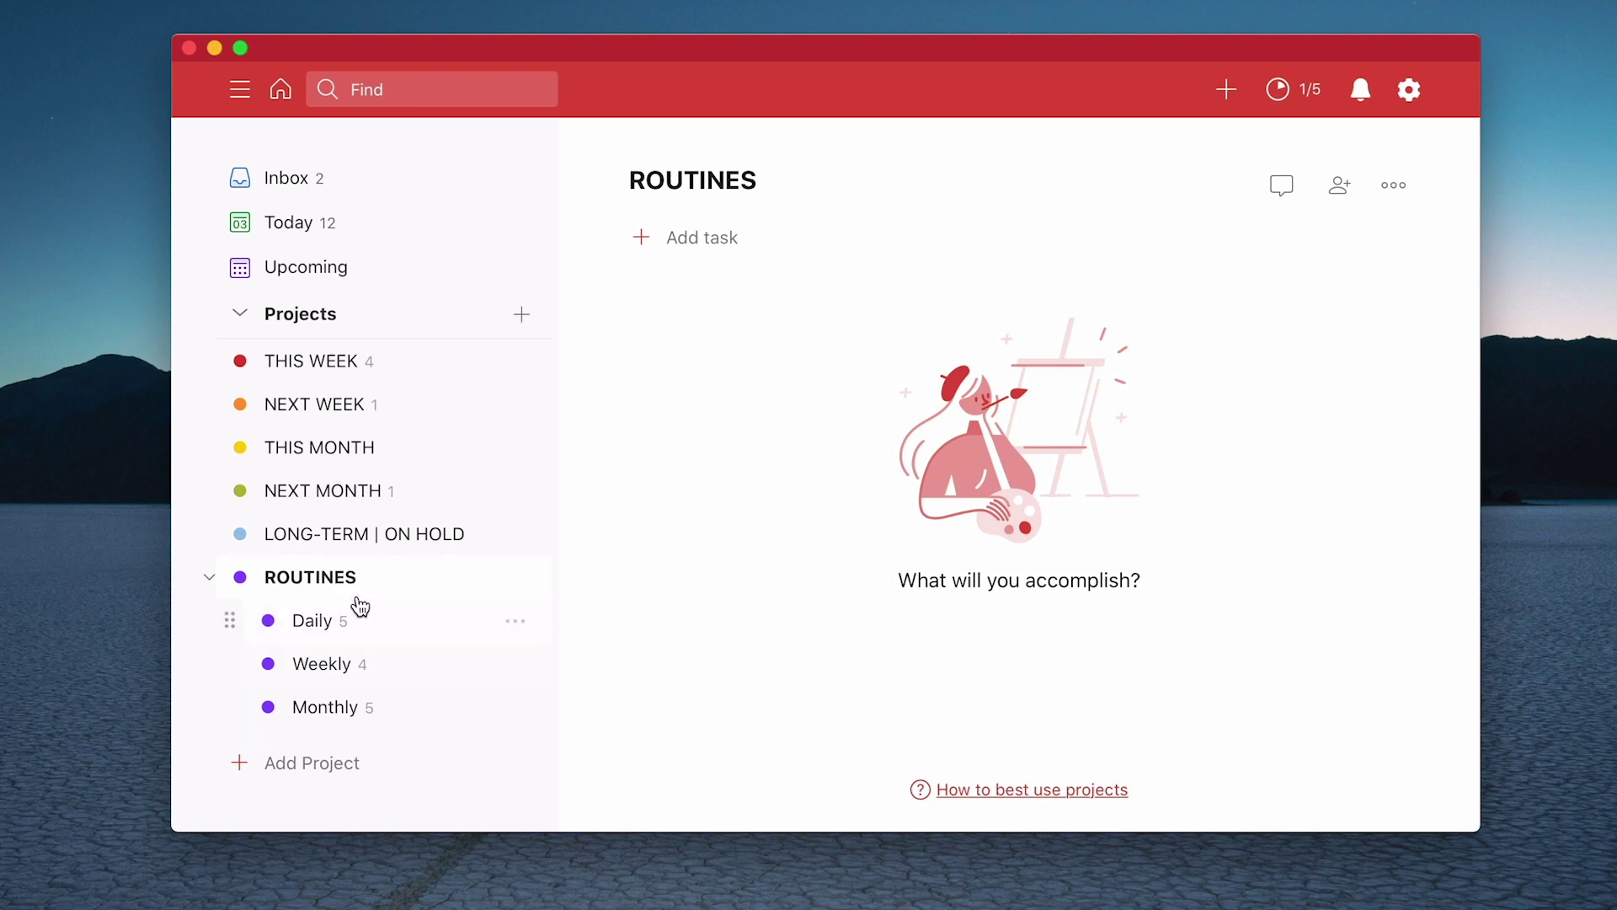
Open the Routines filter and browse its ##Daily, ##Weekly and ##Monthly task groups.
mouse_move(310, 578)
scroll(309, 578, "down", 8)
scroll(309, 578, "down", 2)
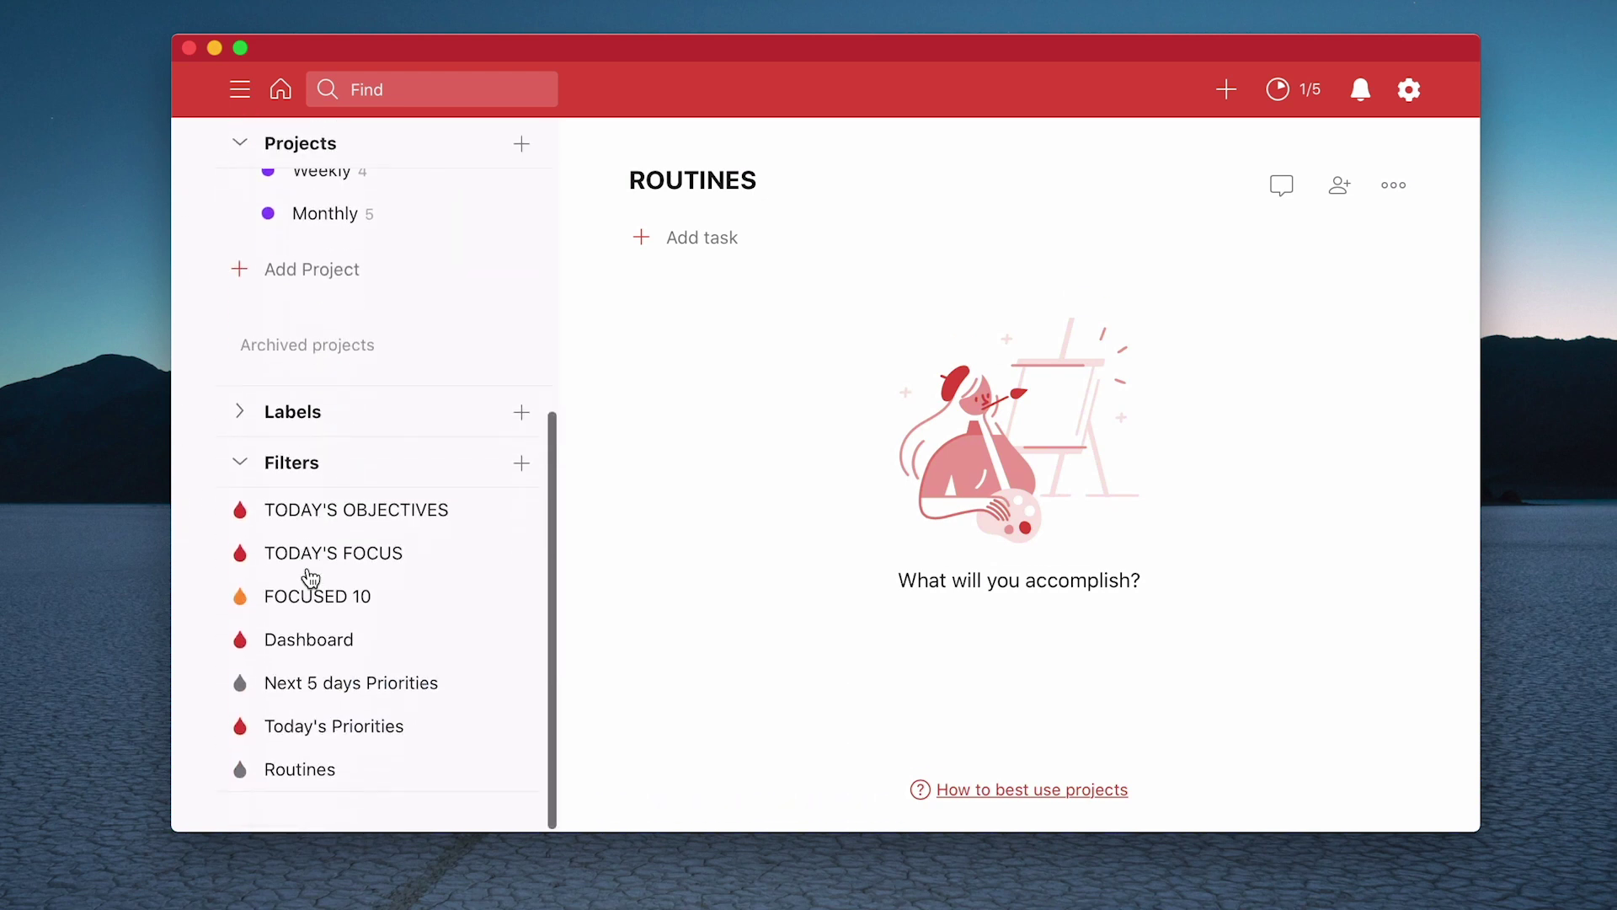
left_click(300, 773)
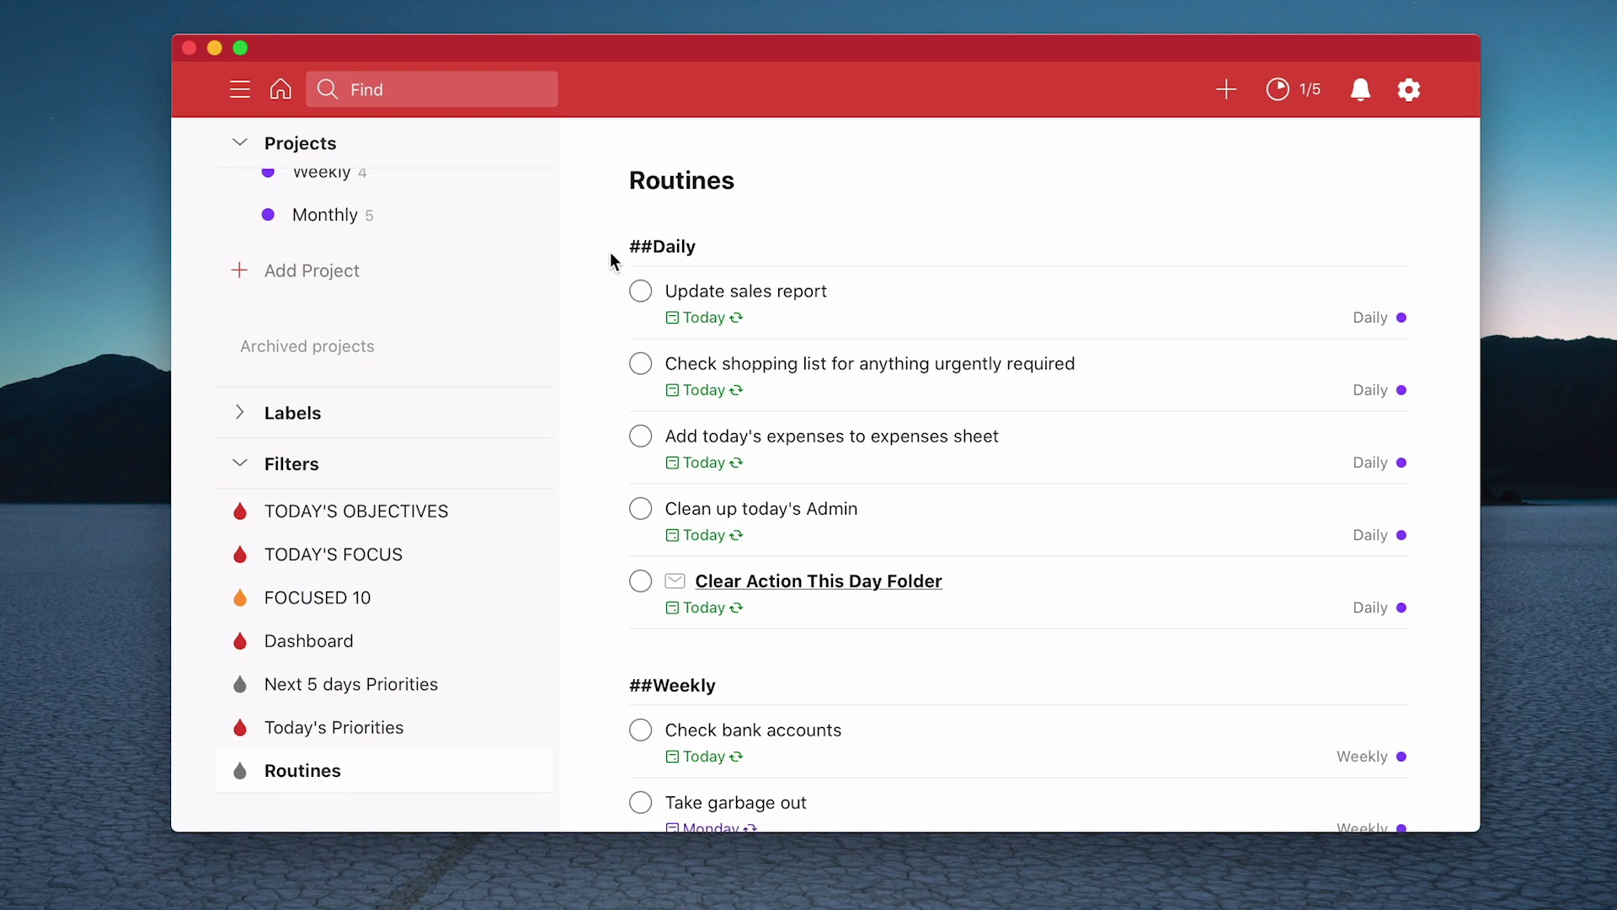
scroll(632, 390, "down", 5)
scroll(636, 386, "down", 4)
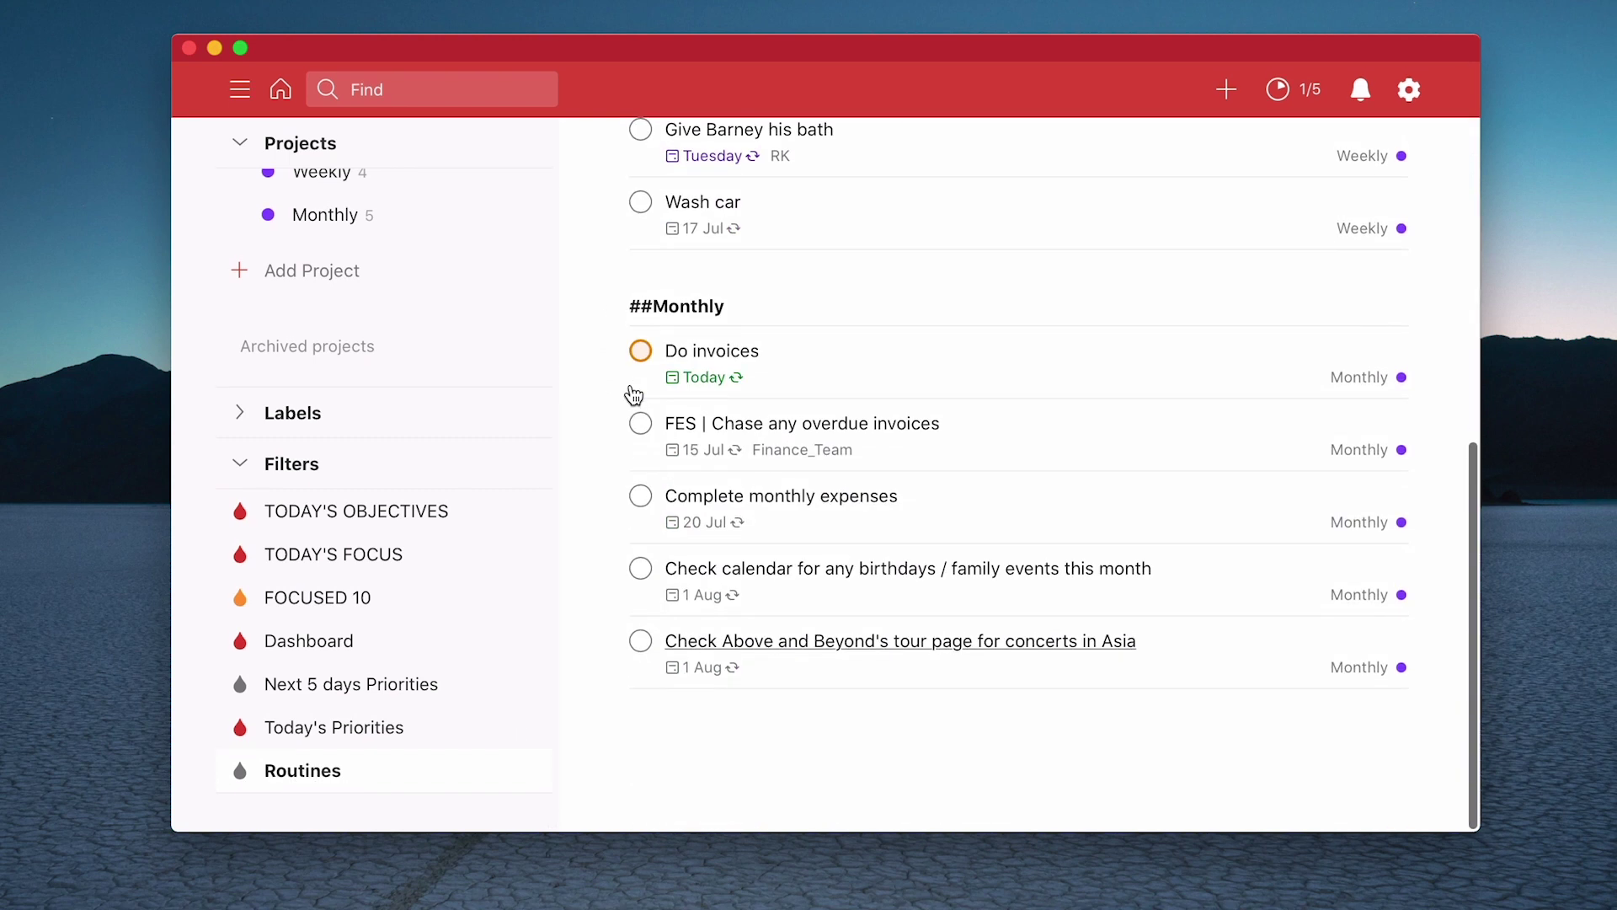
scroll(632, 472, "up", 7)
scroll(633, 395, "up", 3)
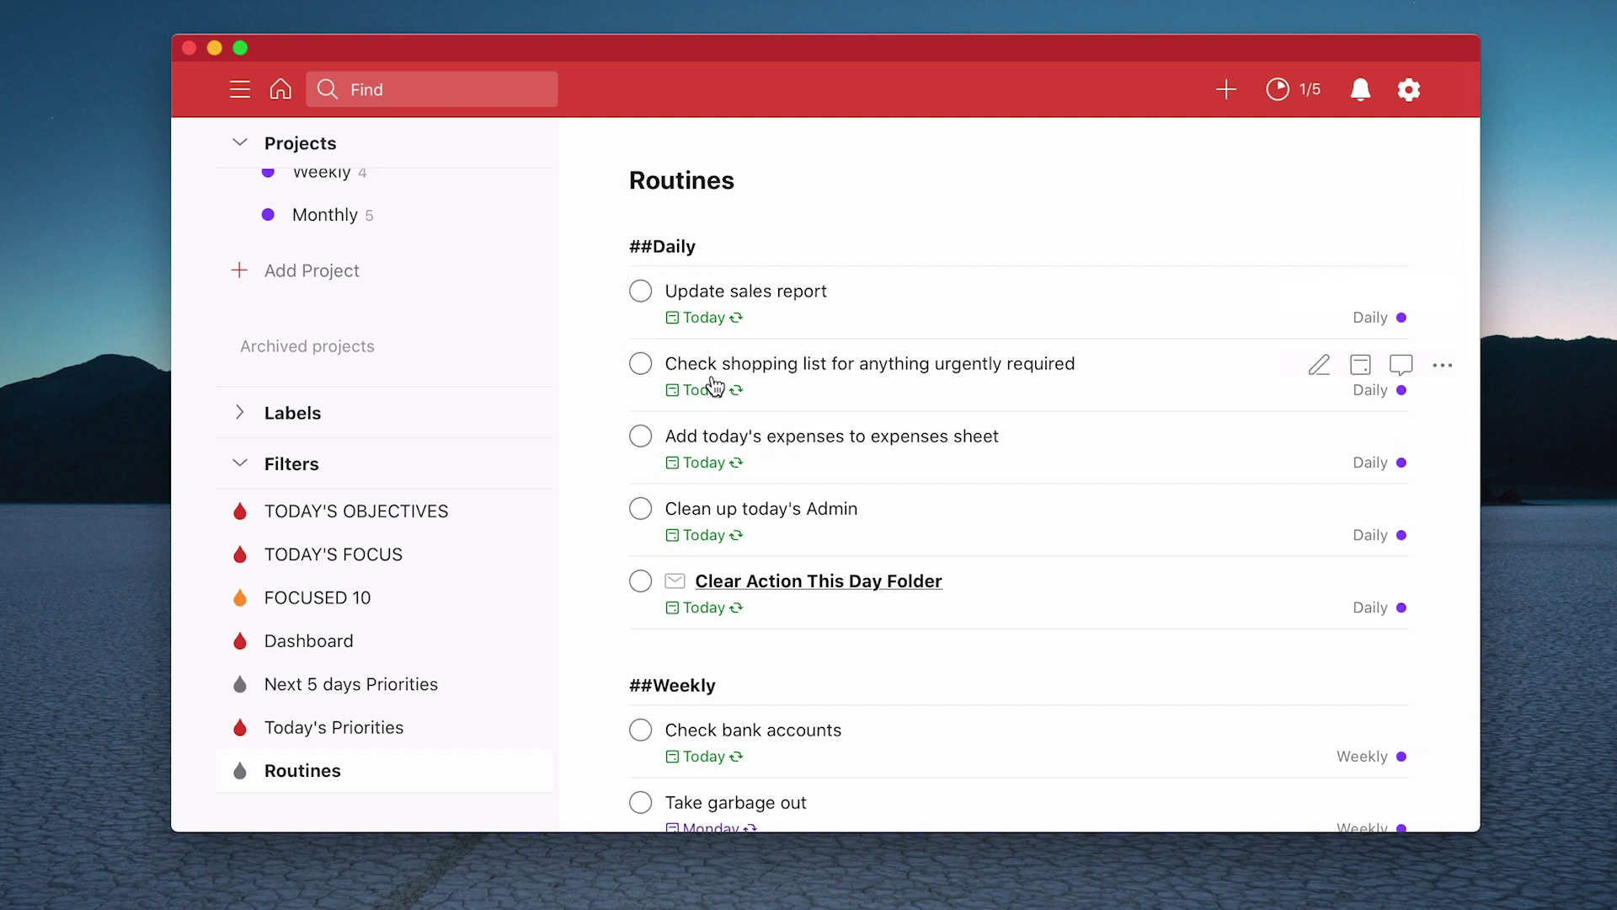
scroll(715, 387, "down", 12)
scroll(715, 387, "up", 3)
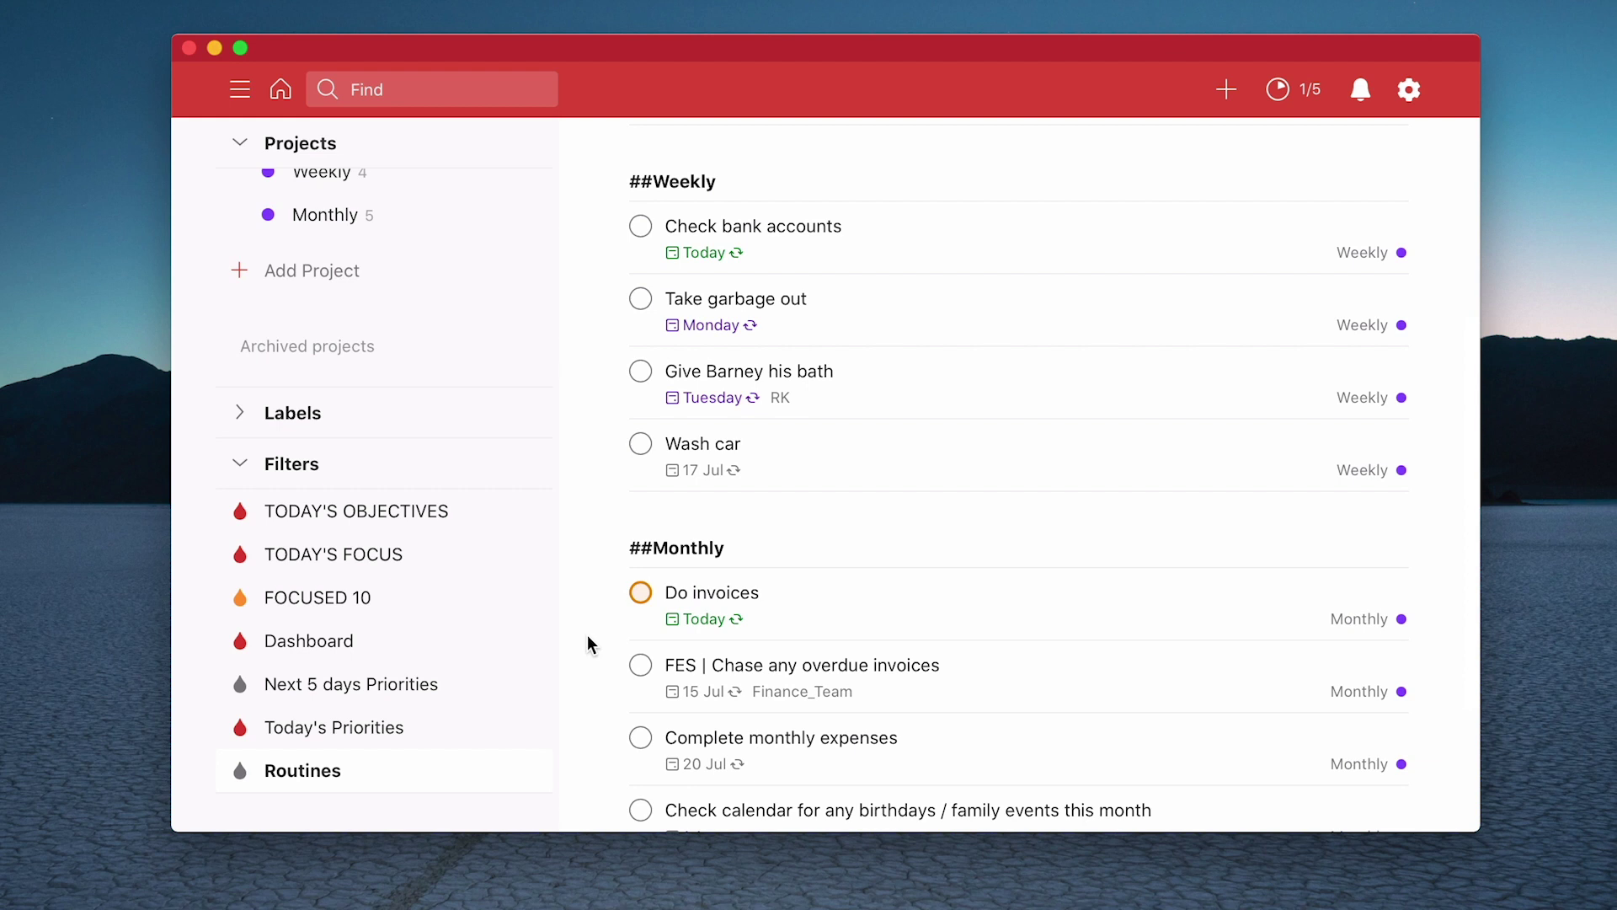
mouse_move(304, 771)
left_click(516, 773)
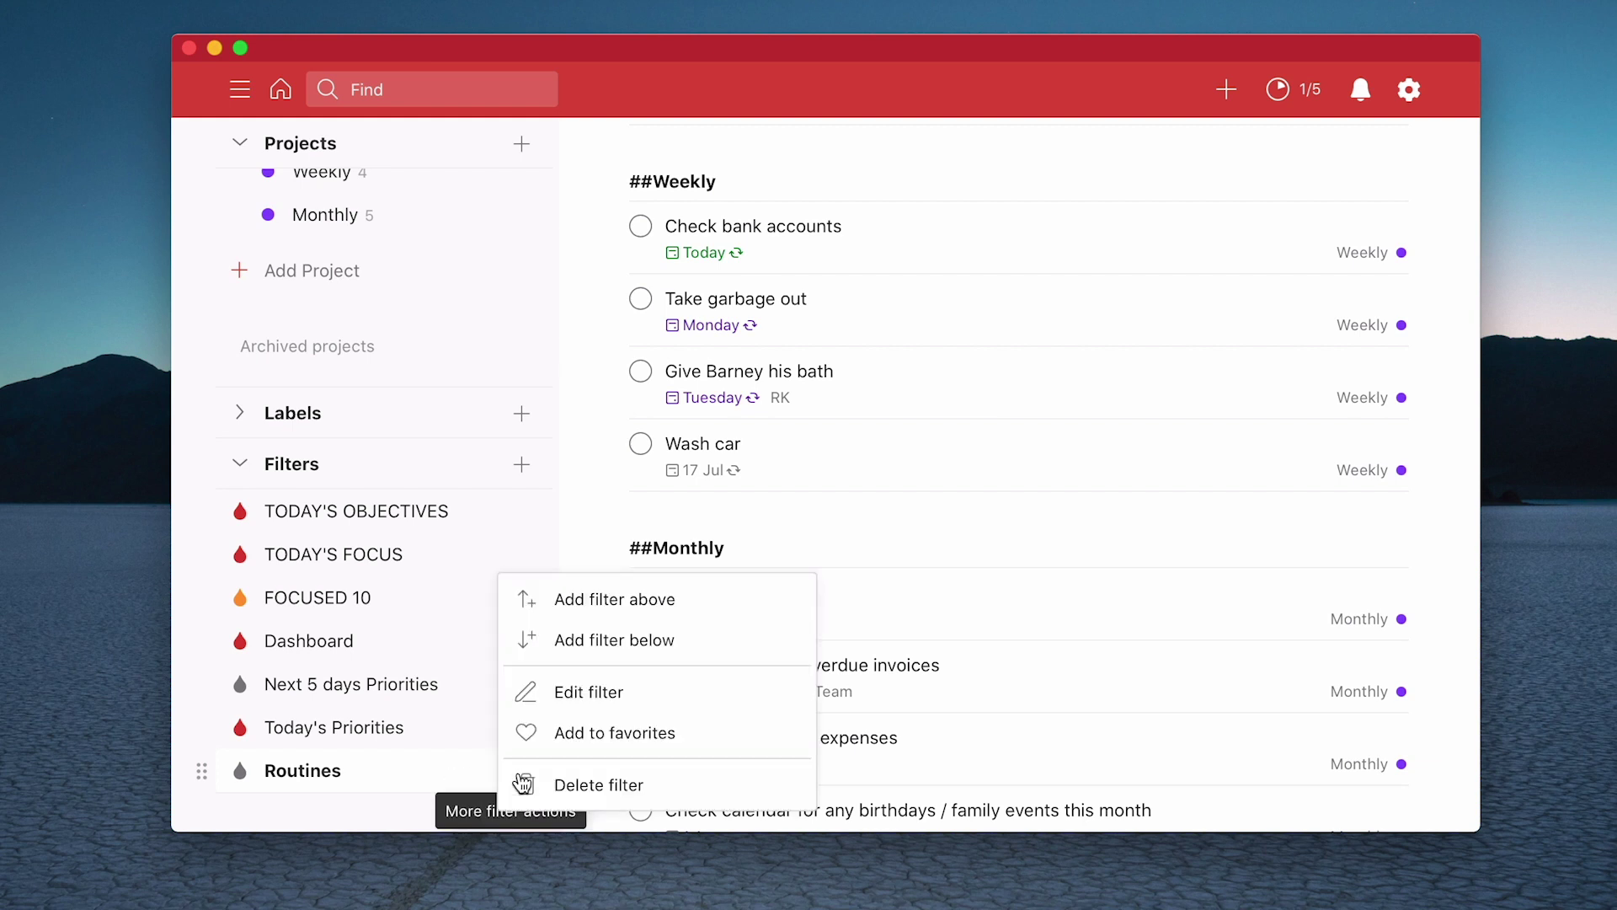
left_click(575, 689)
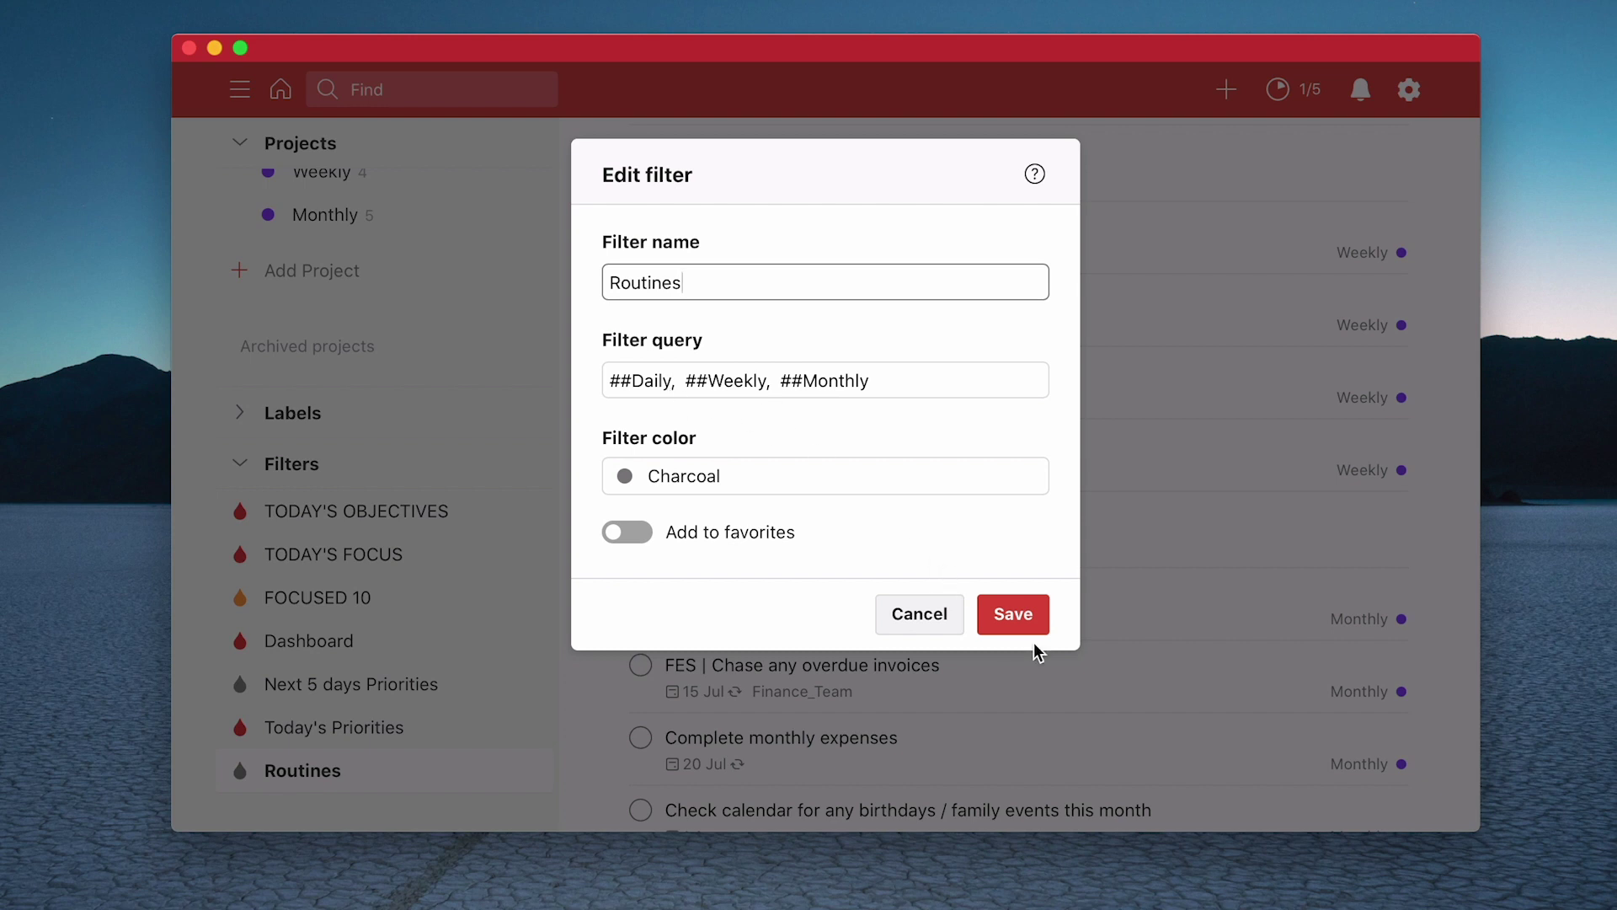
left_click(1014, 616)
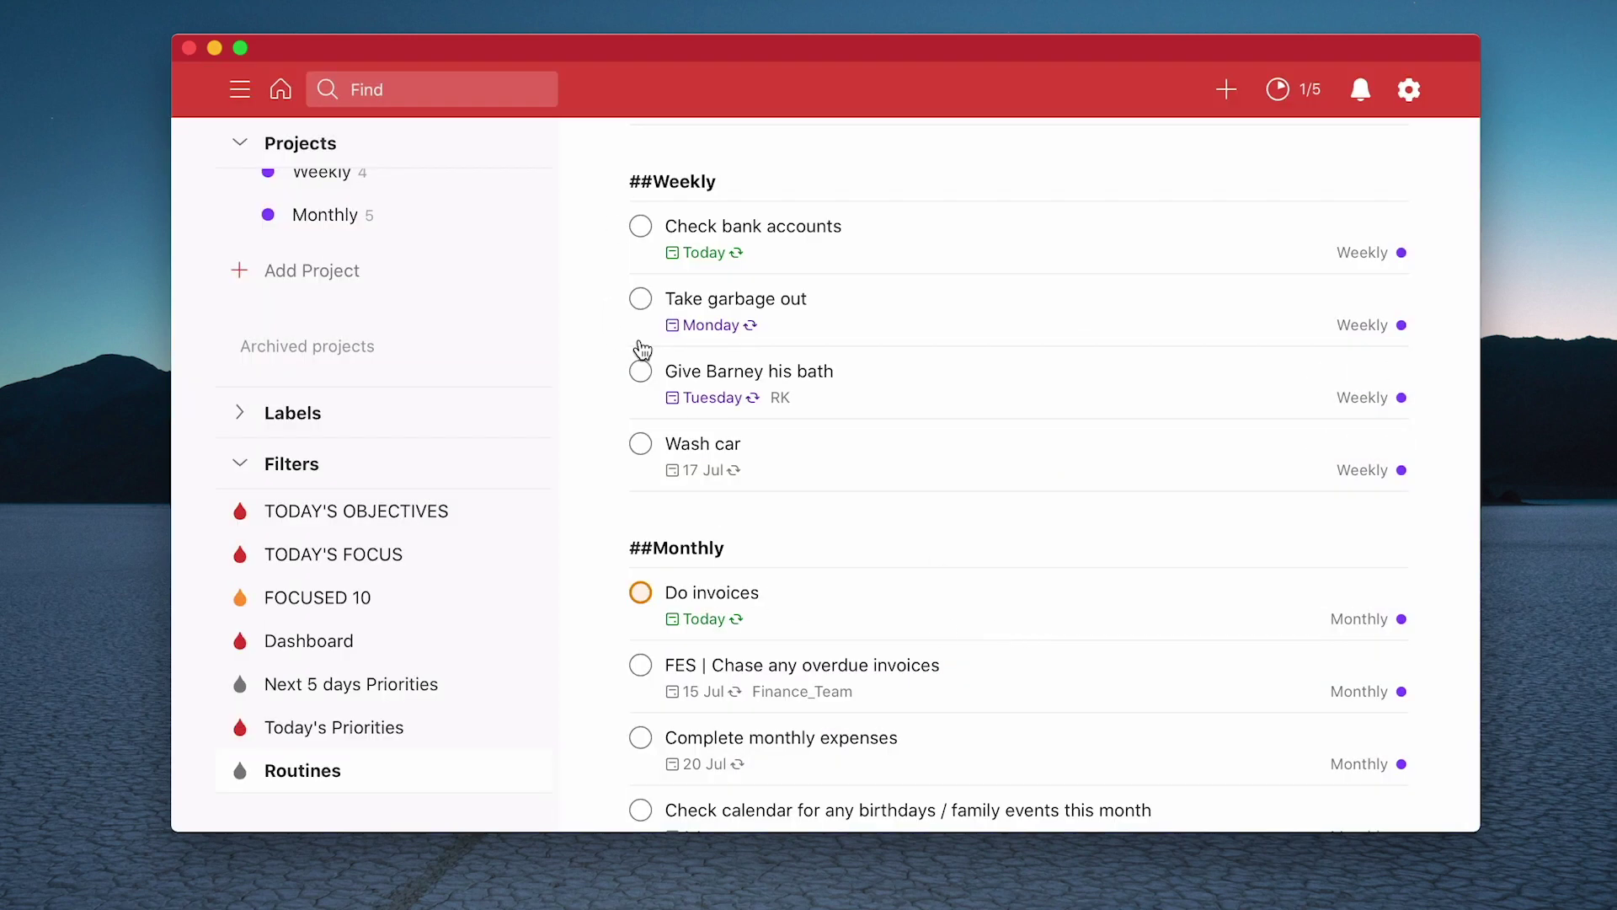
scroll(645, 371, "down", 2)
scroll(648, 390, "down", 3)
scroll(649, 390, "up", 10)
scroll(649, 393, "up", 4)
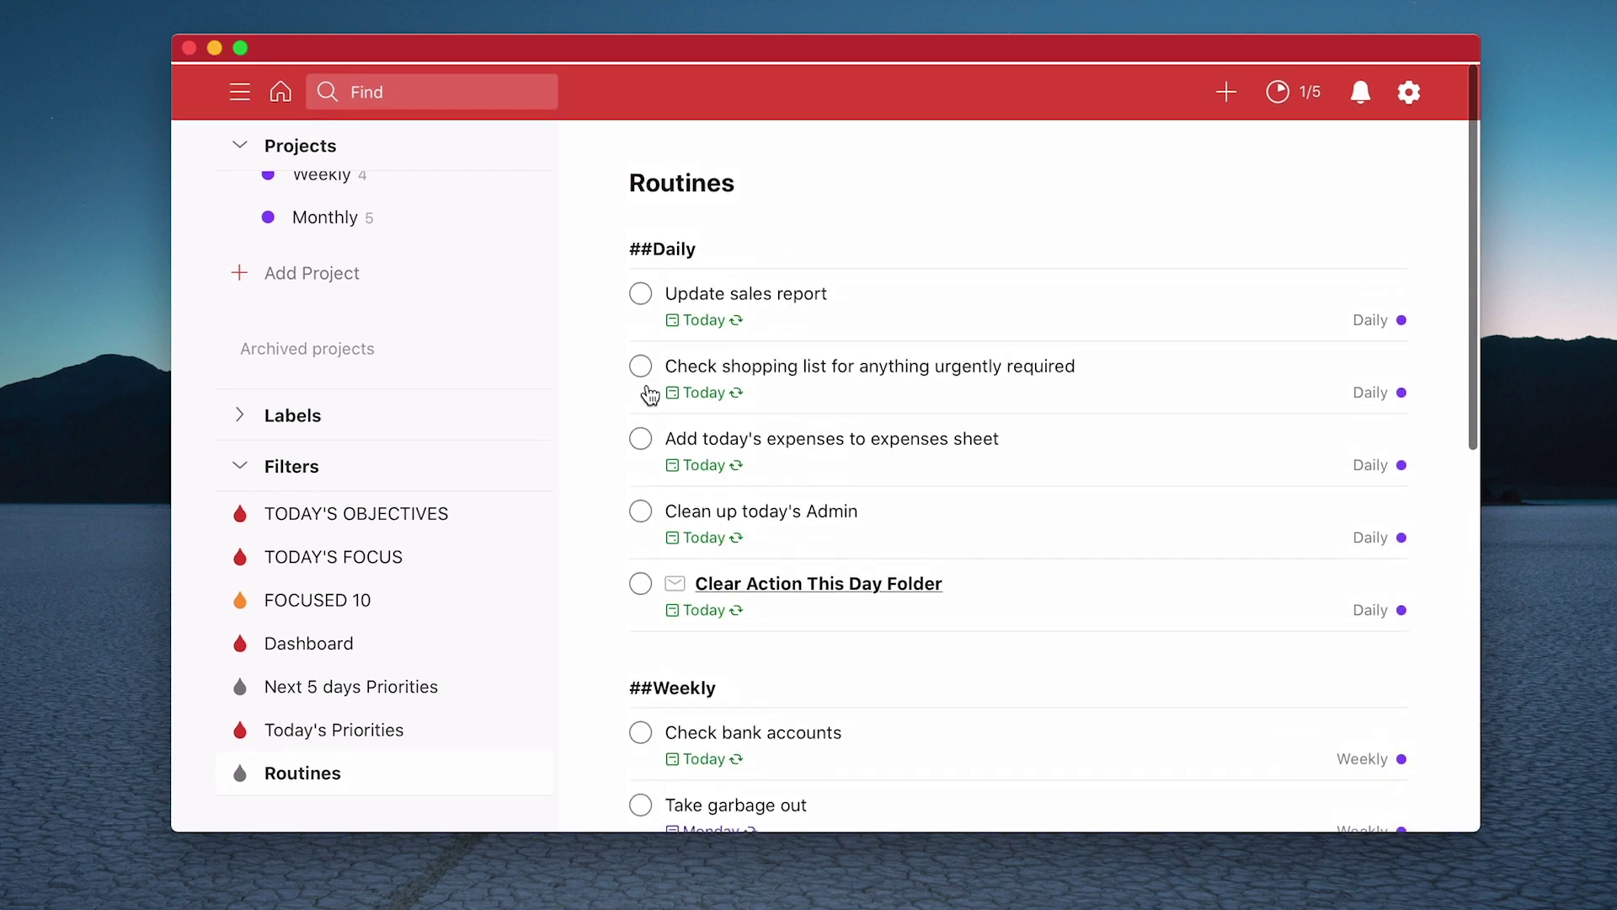
scroll(649, 393, "down", 1)
scroll(649, 393, "down", 3)
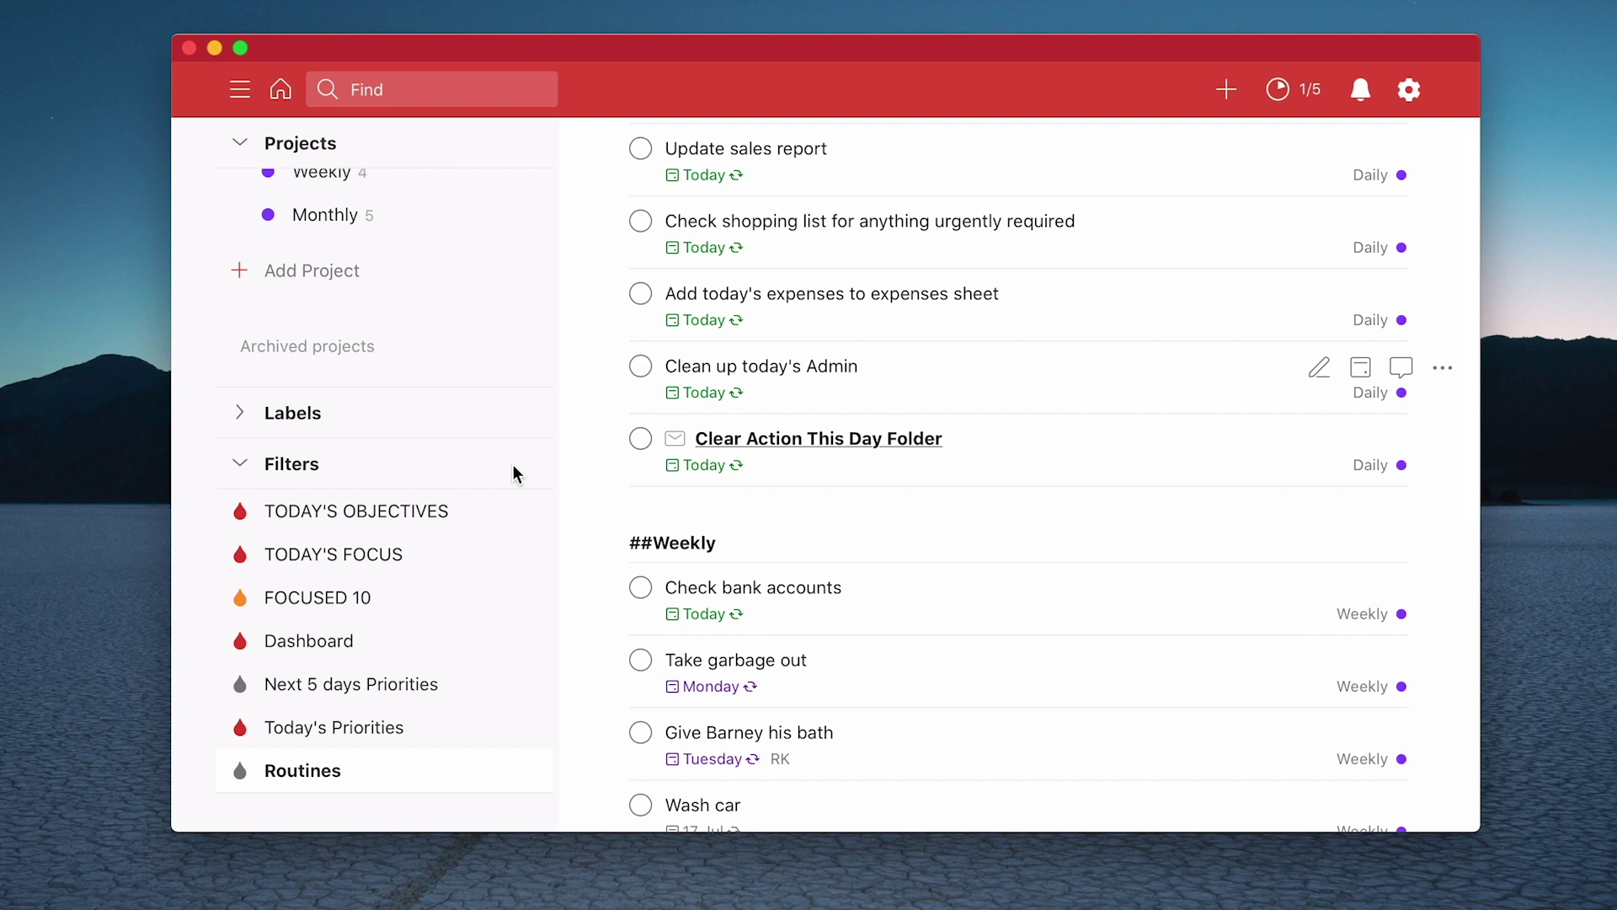
mouse_move(379, 772)
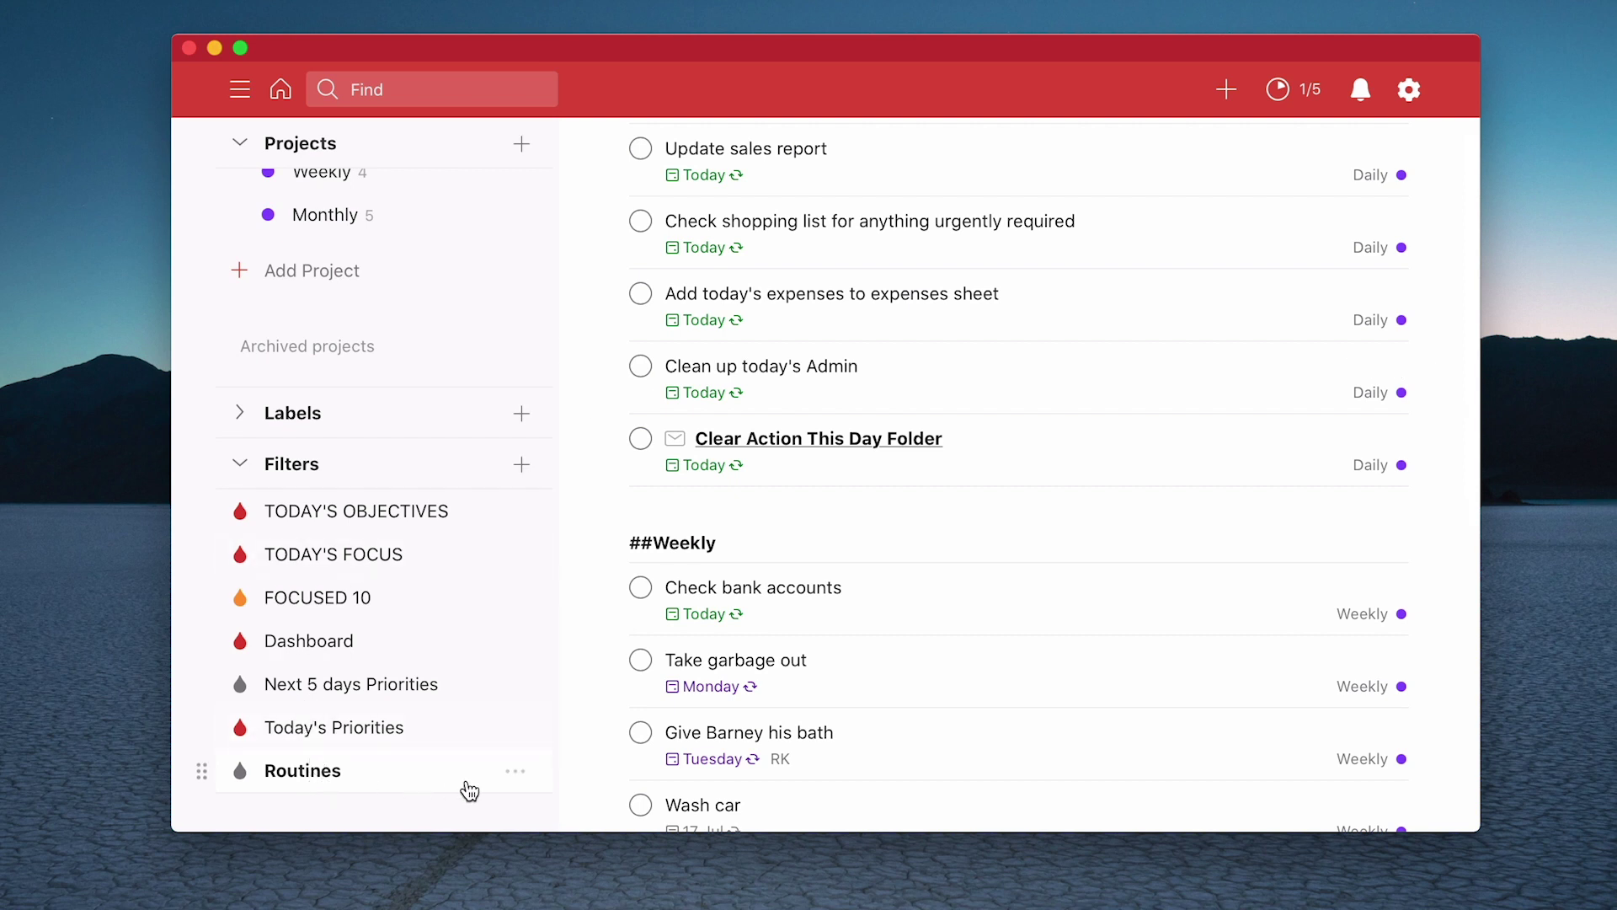
Edit the Routines query to '##Daily | ##Weekly | ##Monthly', save, and review the combined list.
left_click(516, 772)
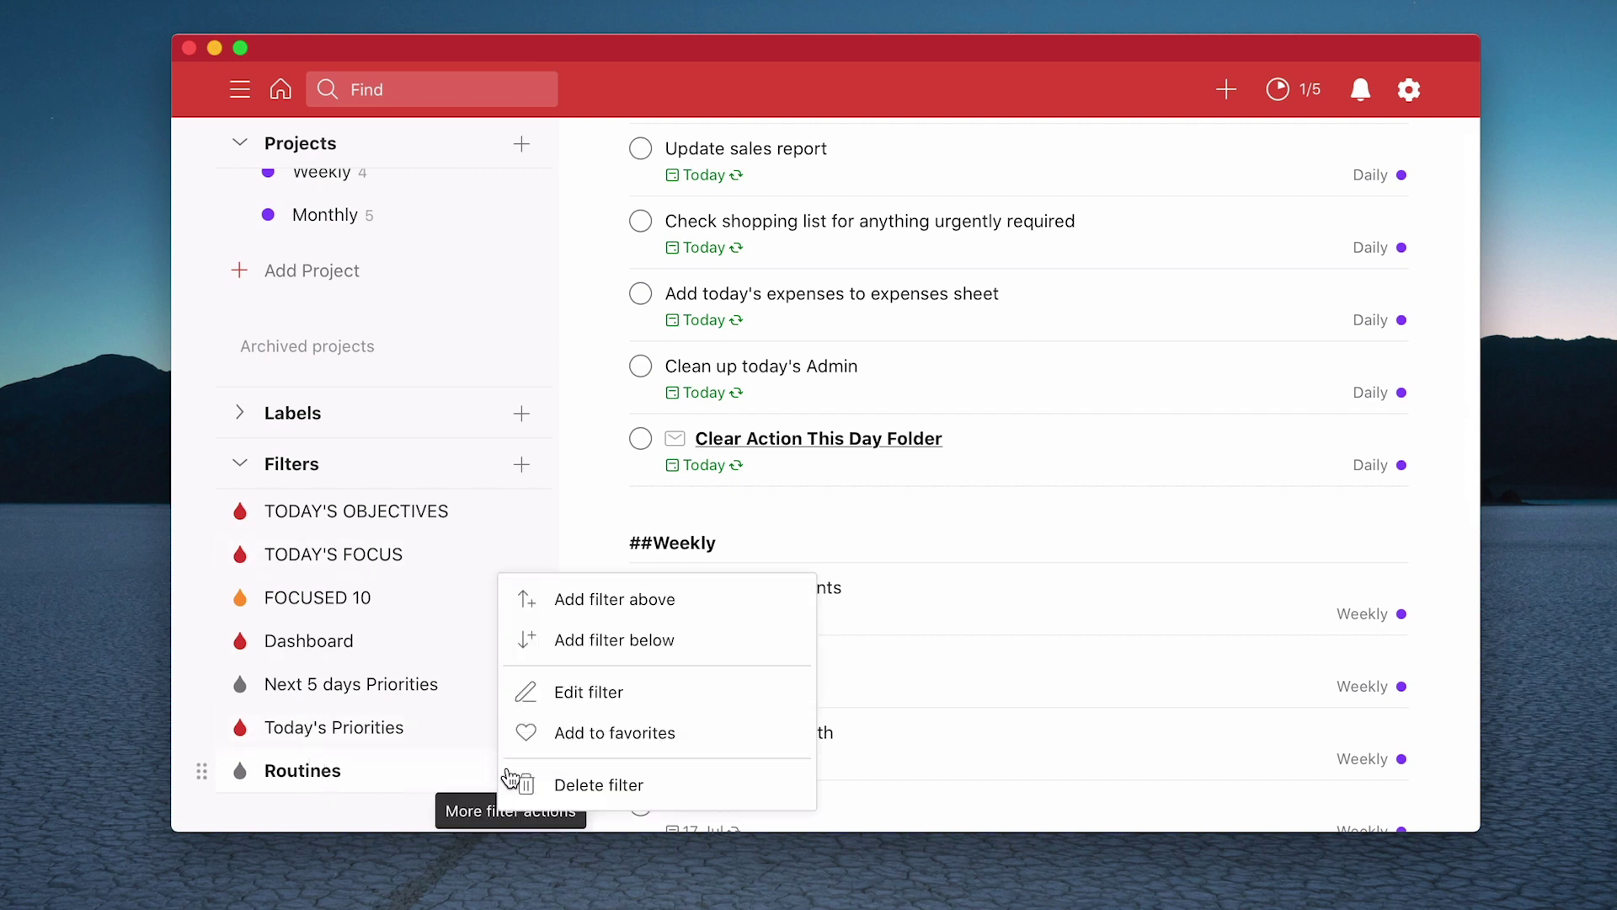
left_click(606, 691)
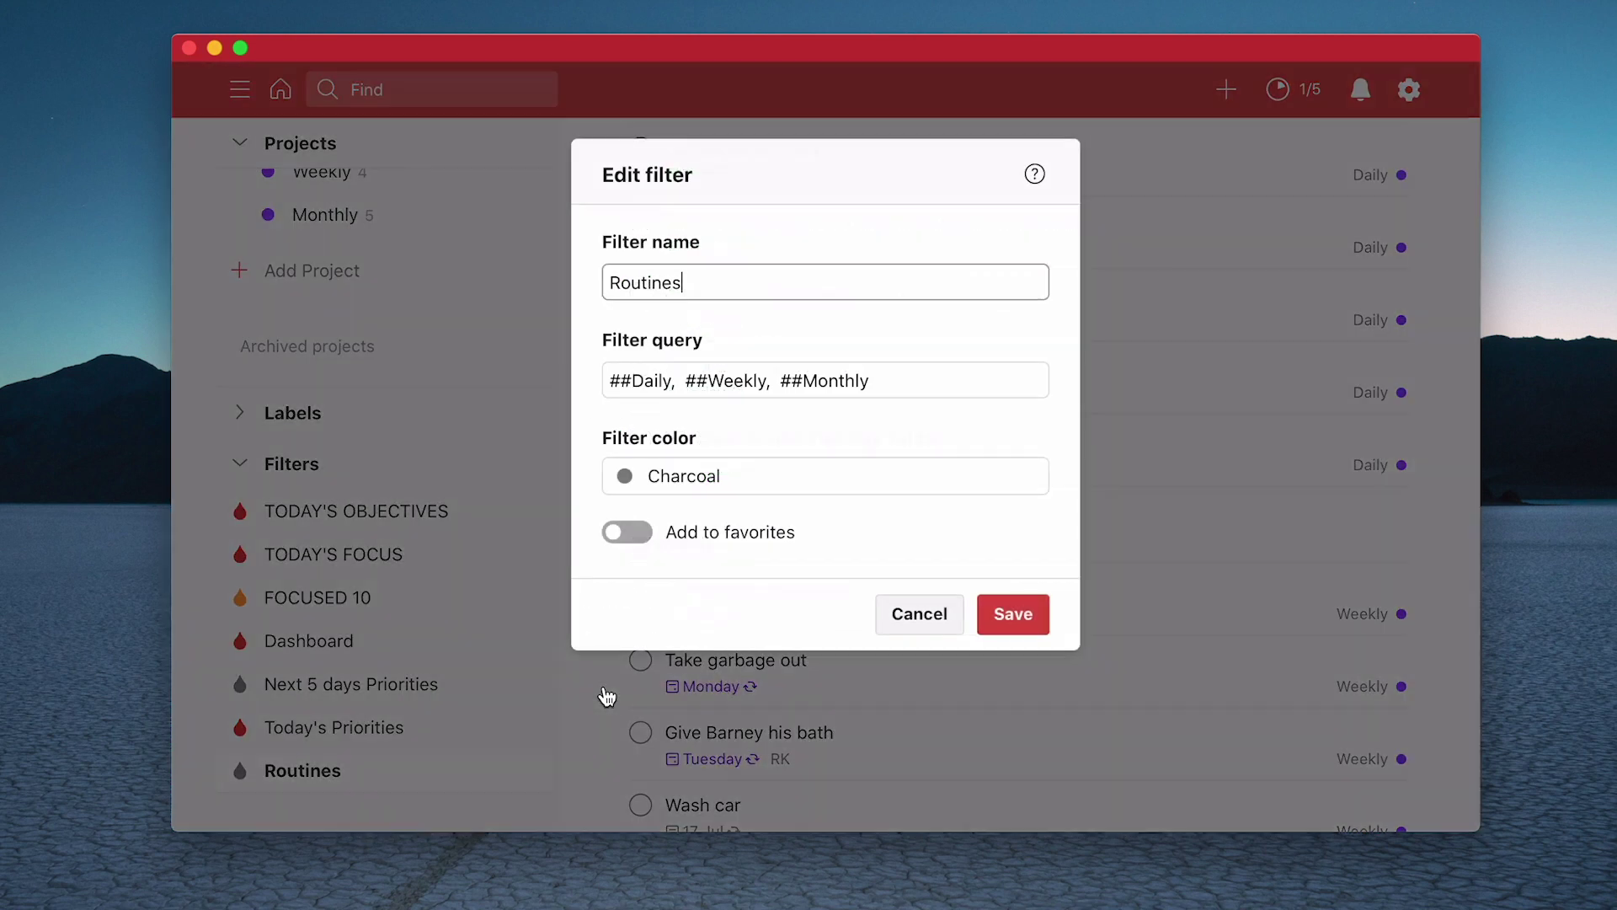
left_click(676, 381)
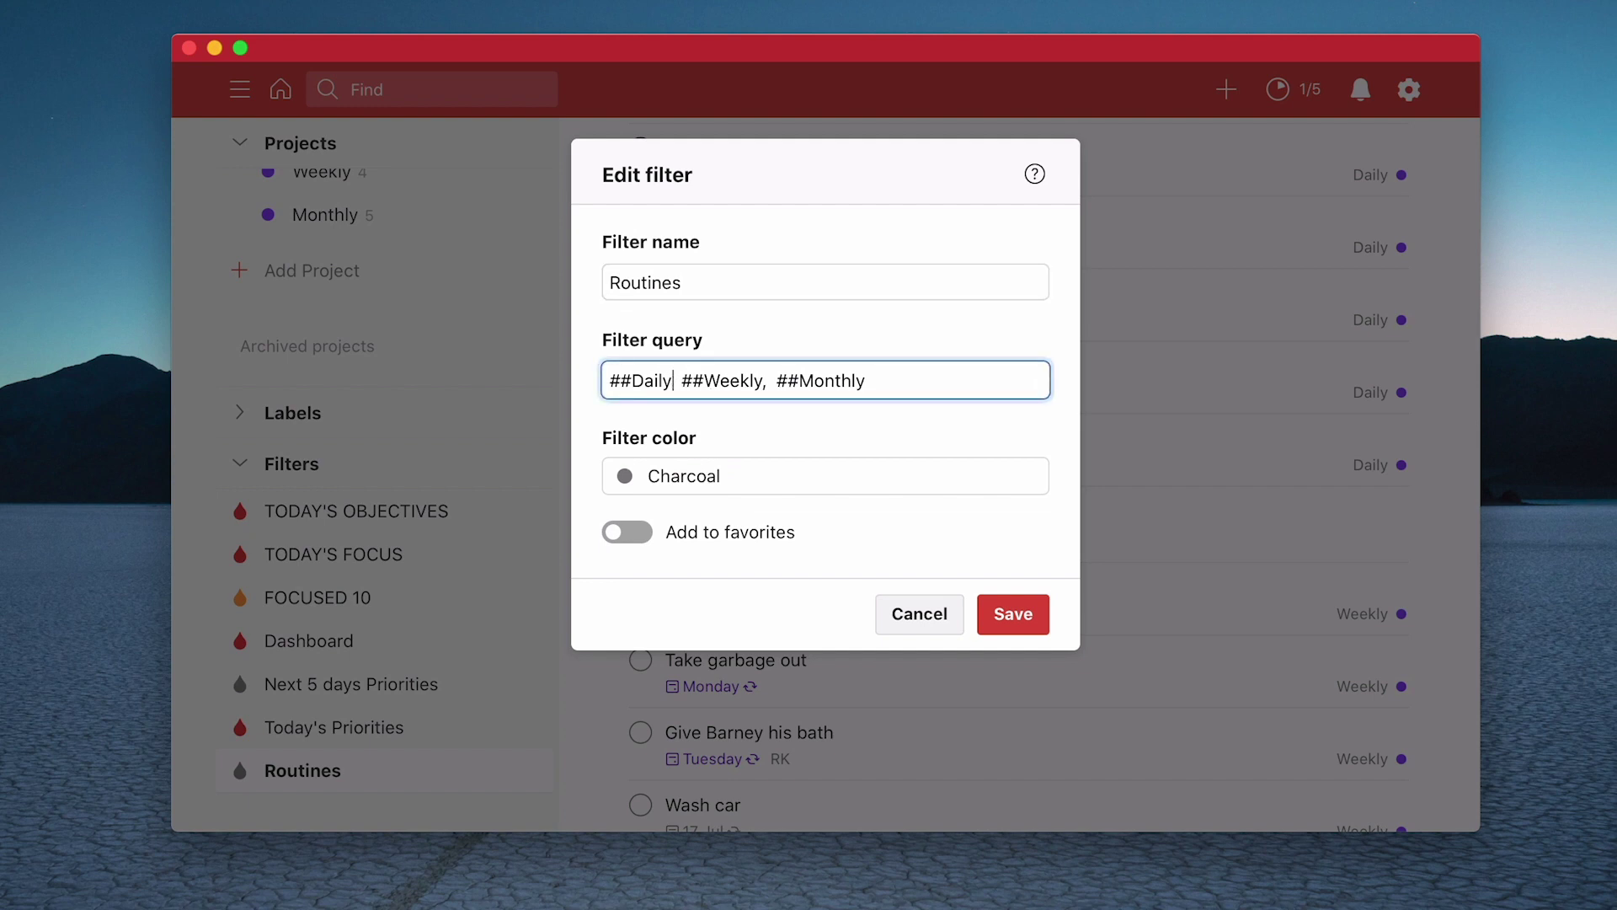
key("BackSpace")
type("|")
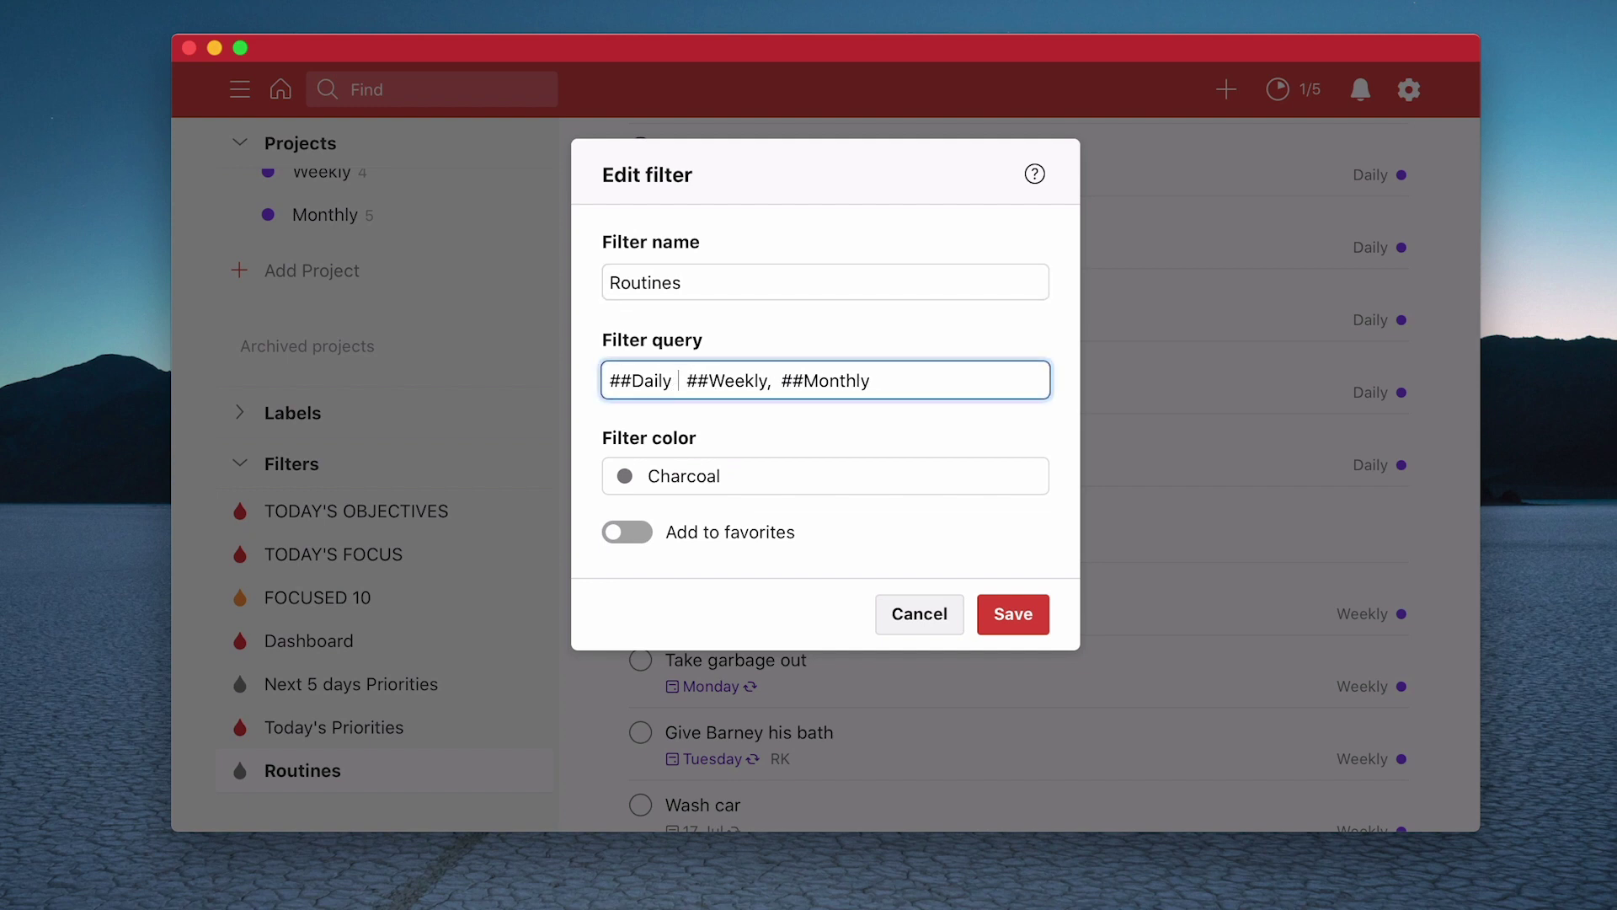
left_click(780, 381)
key("BackSpace")
type("|")
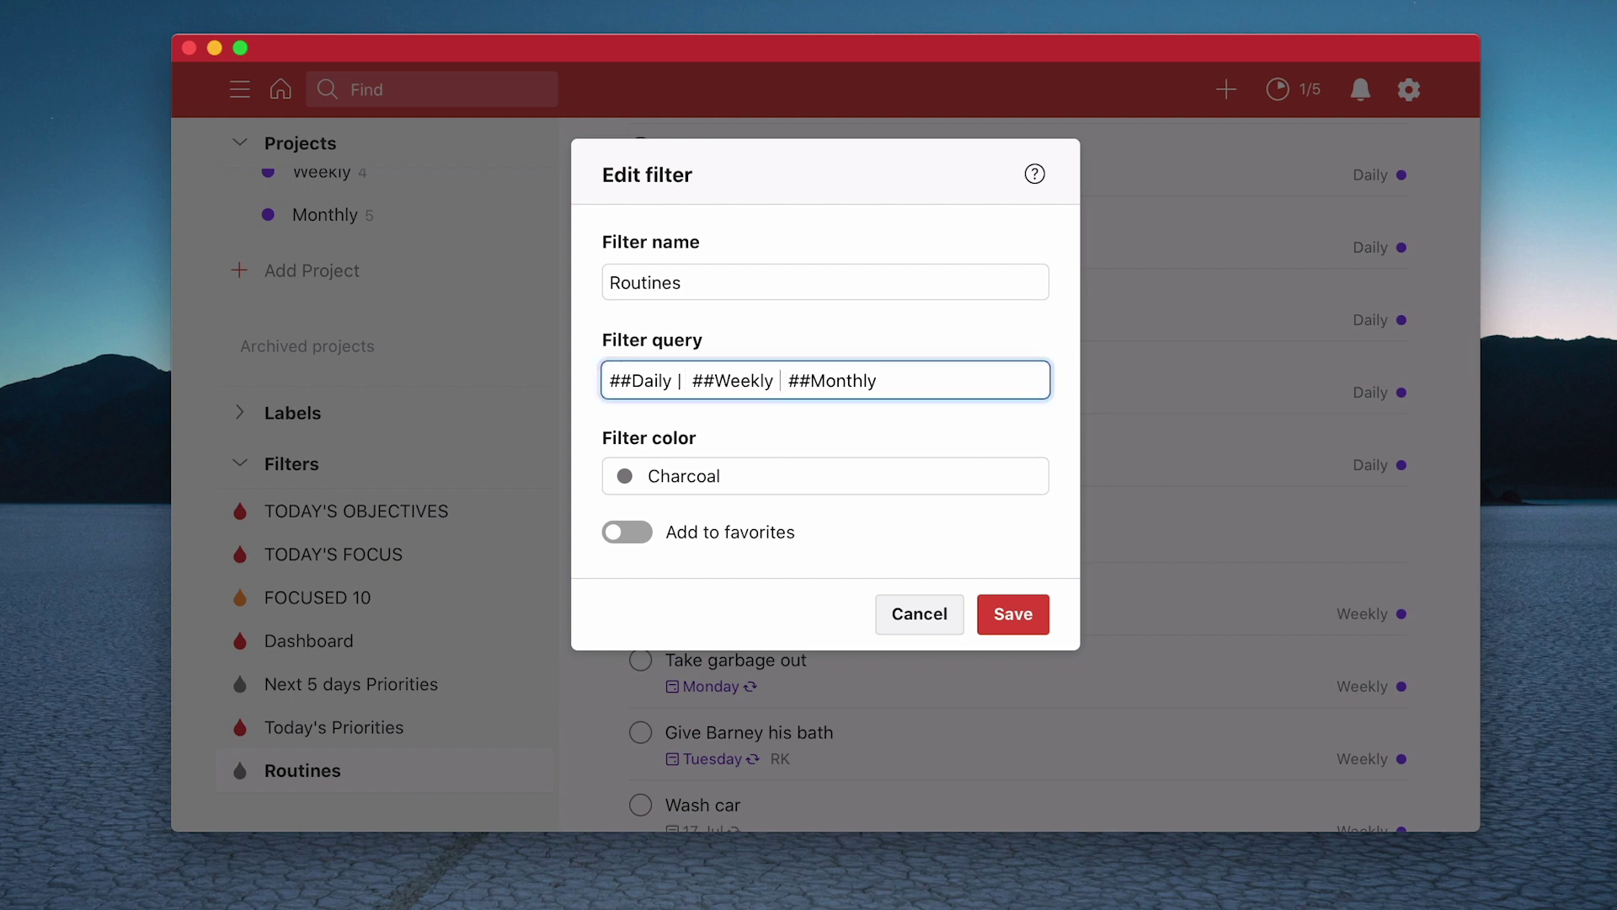
type("|")
left_click(1015, 615)
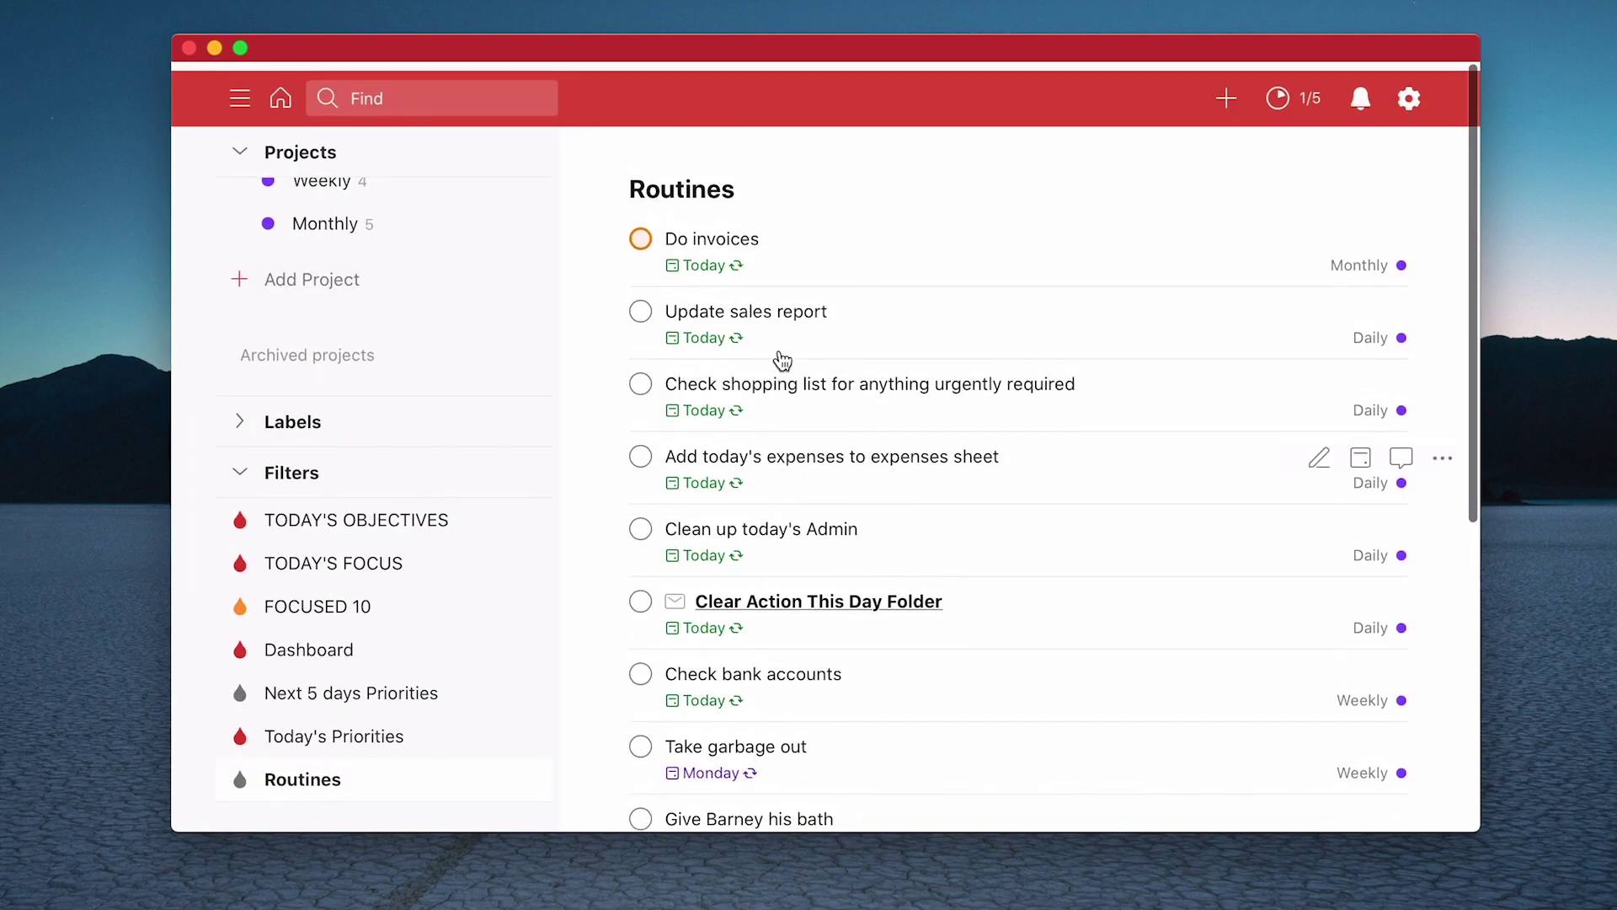
scroll(777, 443, "down", 2)
scroll(777, 442, "down", 5)
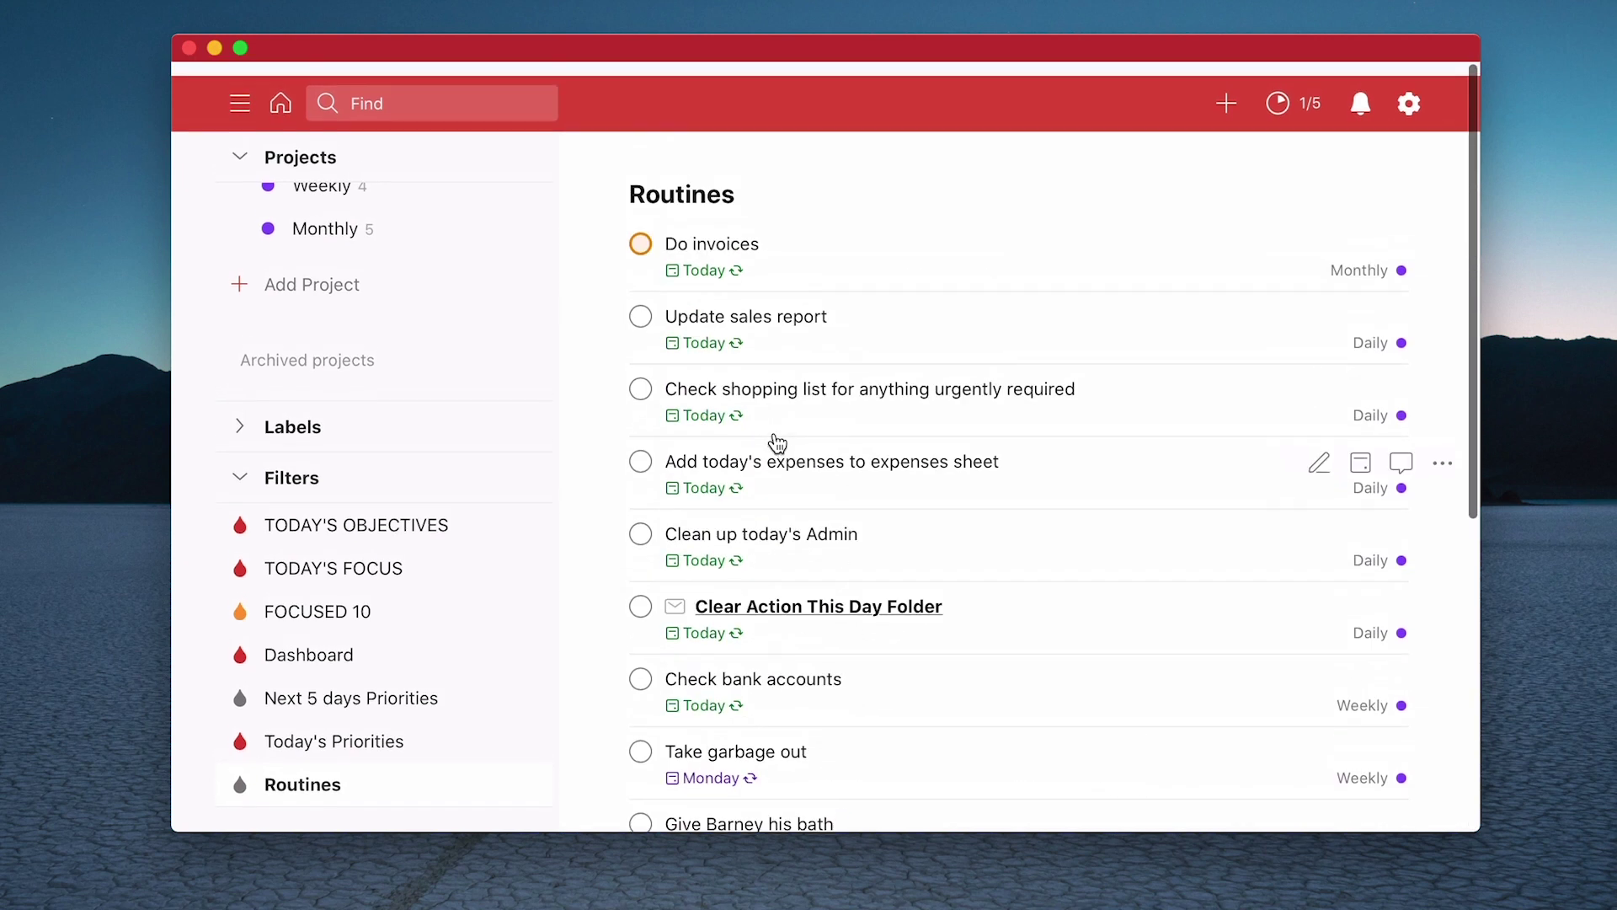
scroll(777, 442, "down", 2)
scroll(776, 442, "down", 4)
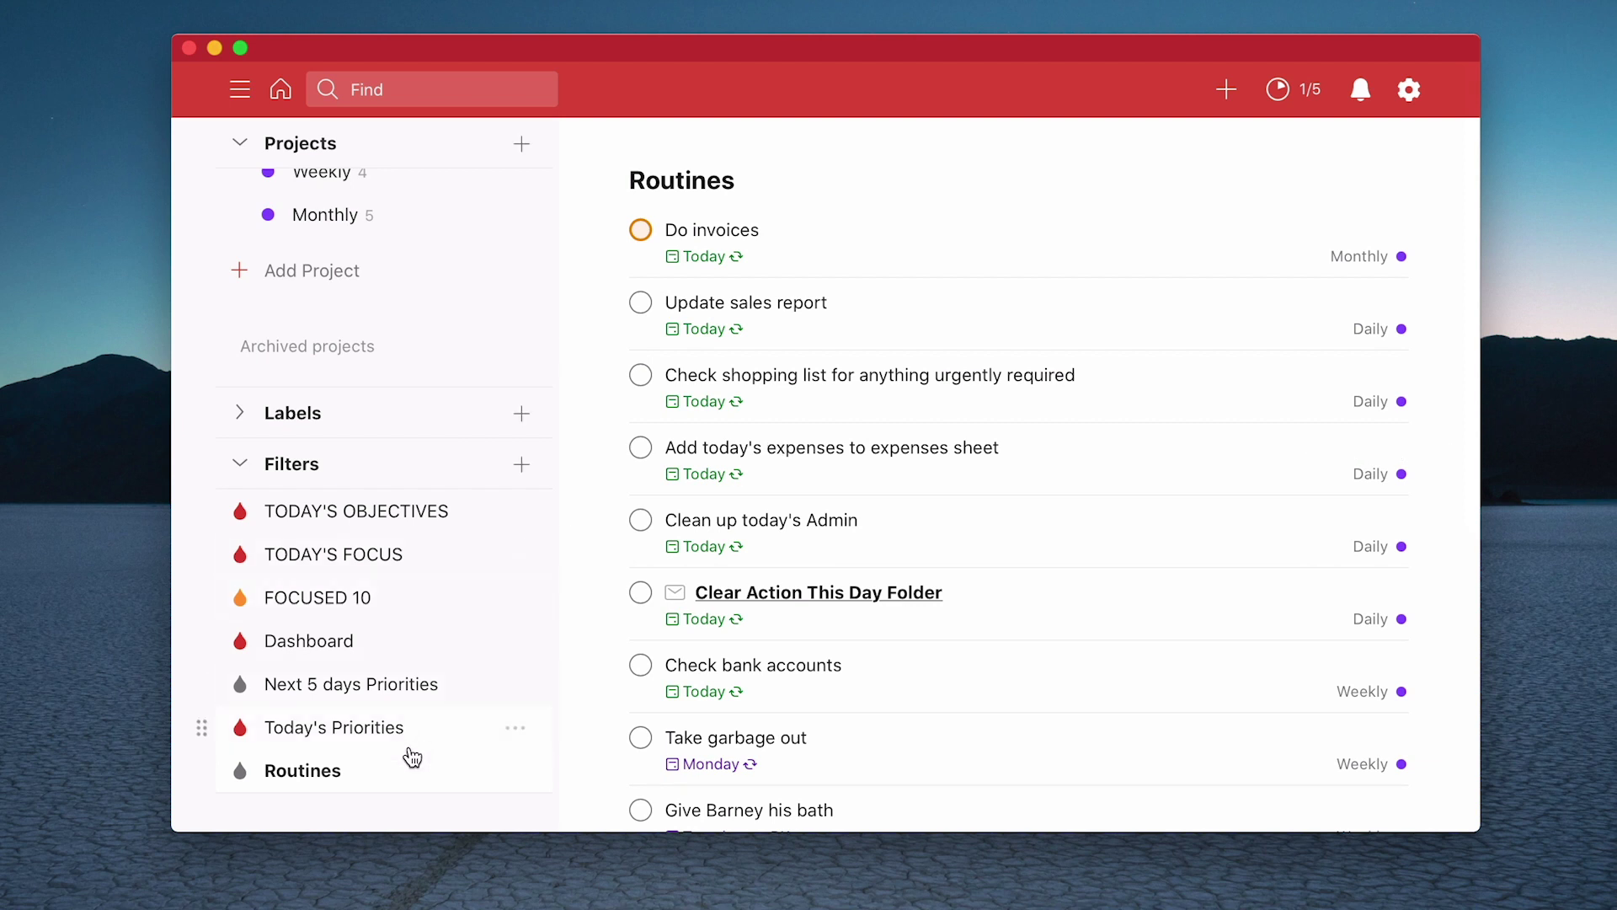
Restore the Routines query to '##Daily, ##Weekly, ##Monthly' and save, bringing back separate sections.
mouse_move(302, 771)
left_click(517, 773)
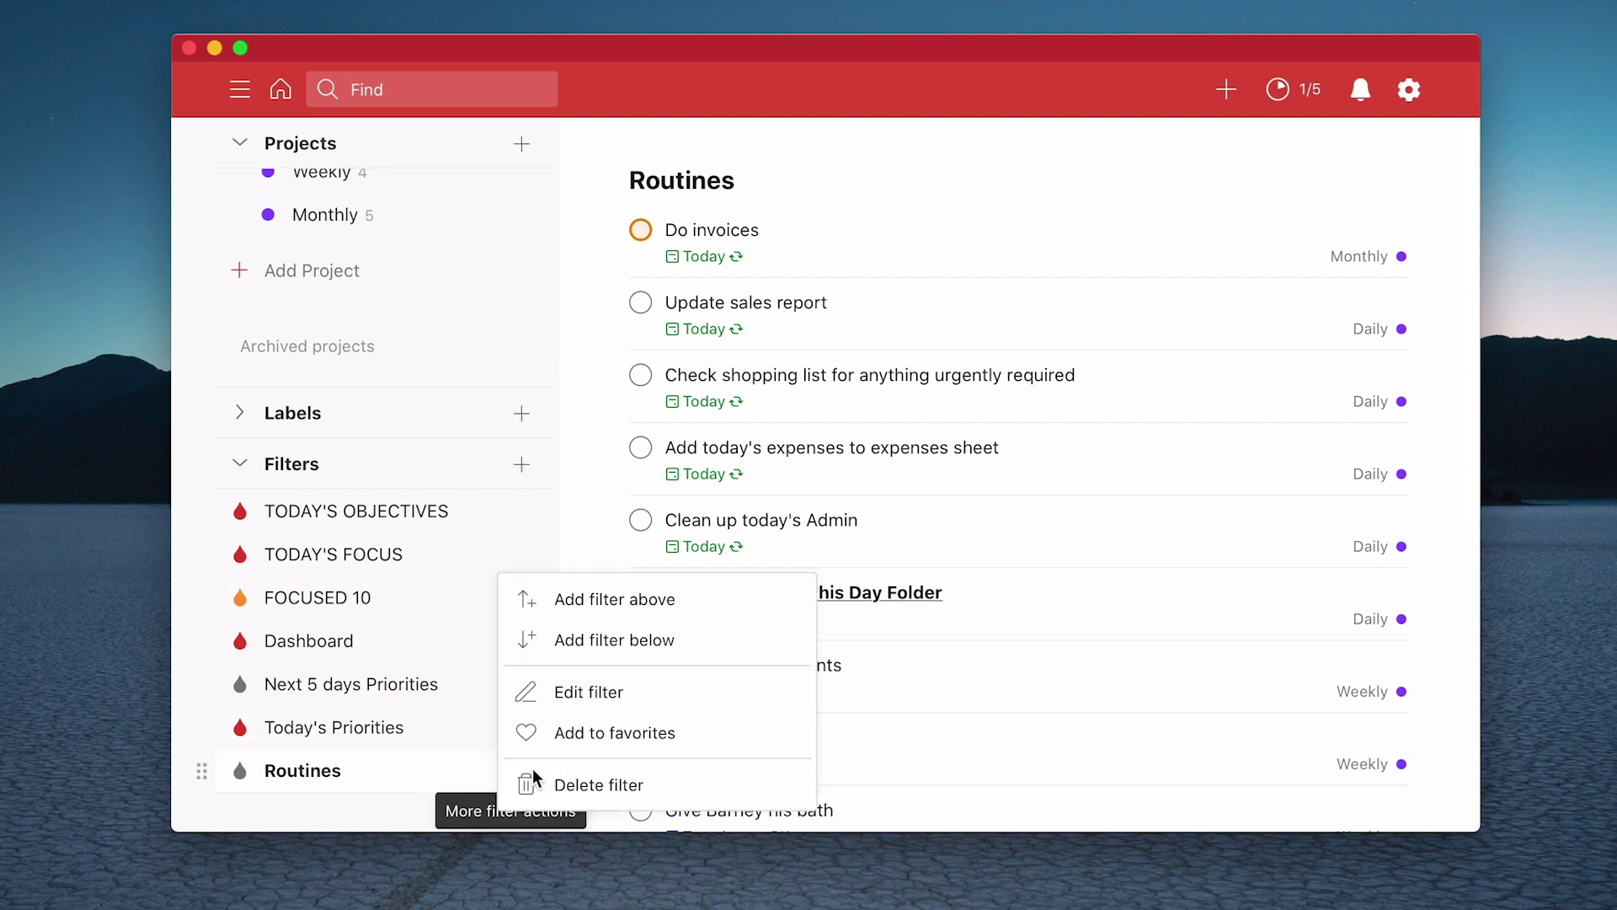
left_click(581, 686)
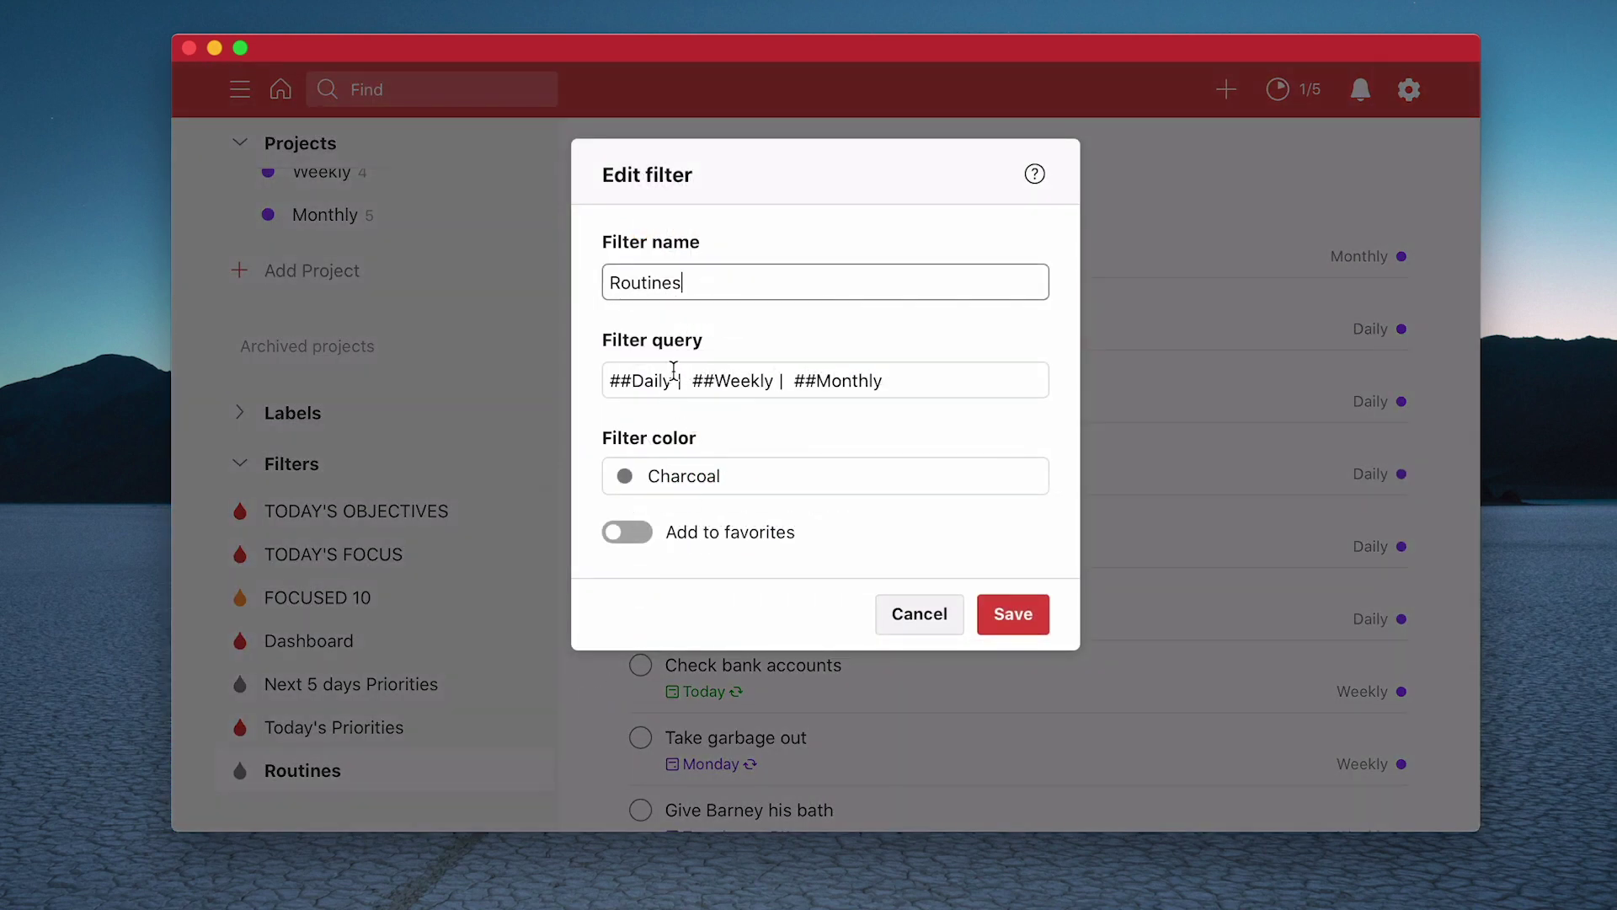
left_click(680, 381)
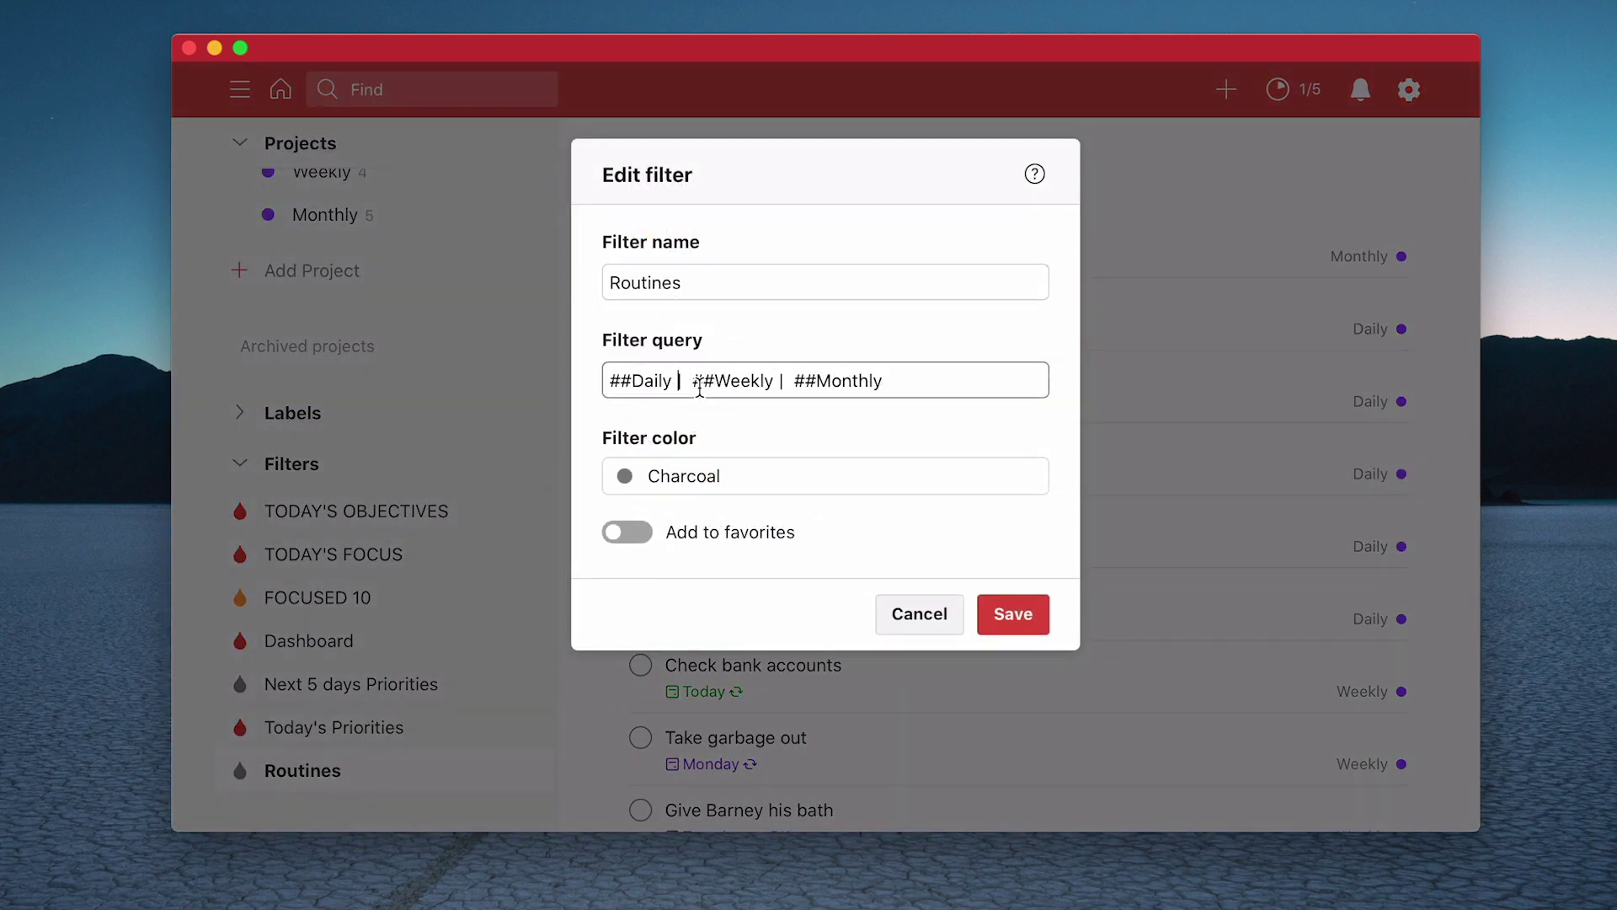
key("BackSpace")
key("BackSpace")
type(",")
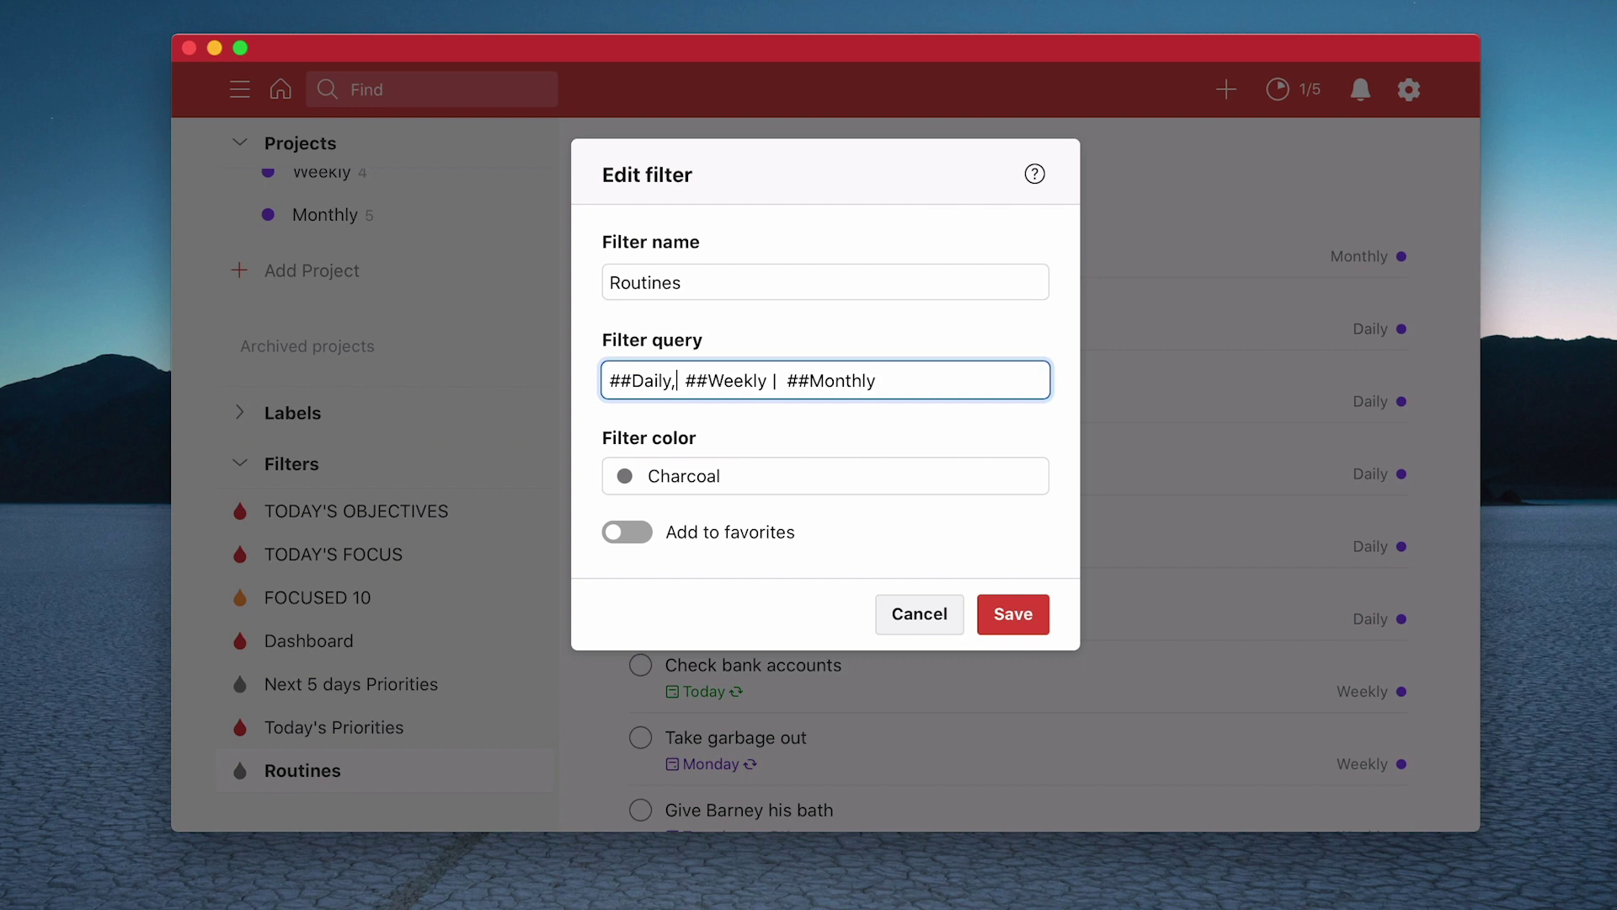
left_click(783, 381)
key("BackSpace")
key("BackSpace")
type(",")
left_click(1014, 614)
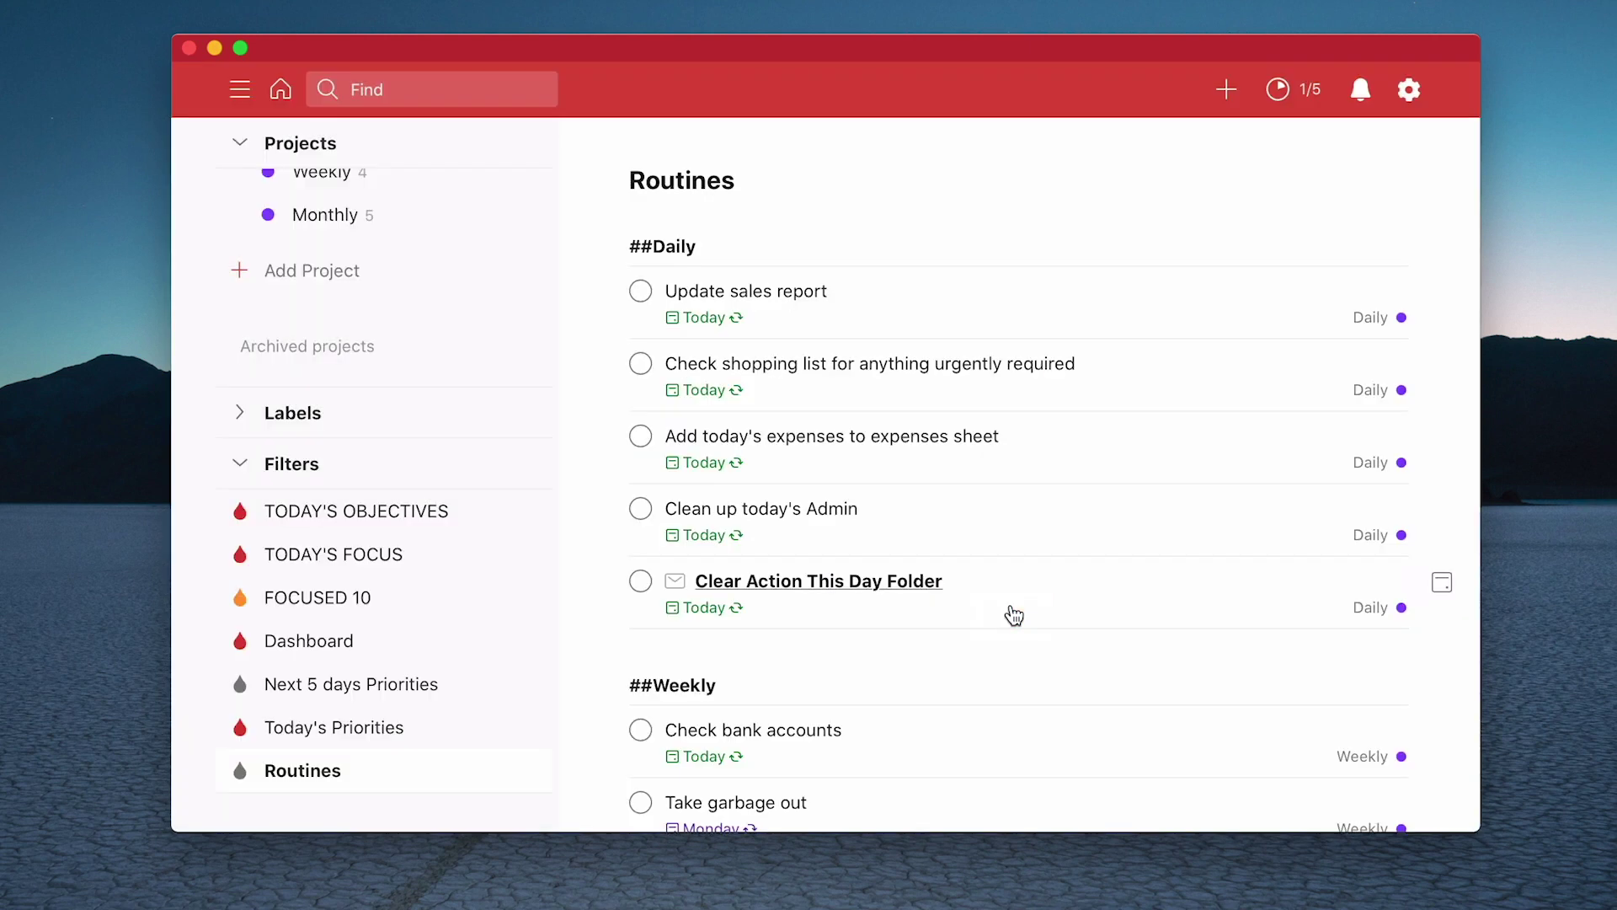
scroll(783, 634, "down", 5)
scroll(787, 635, "down", 4)
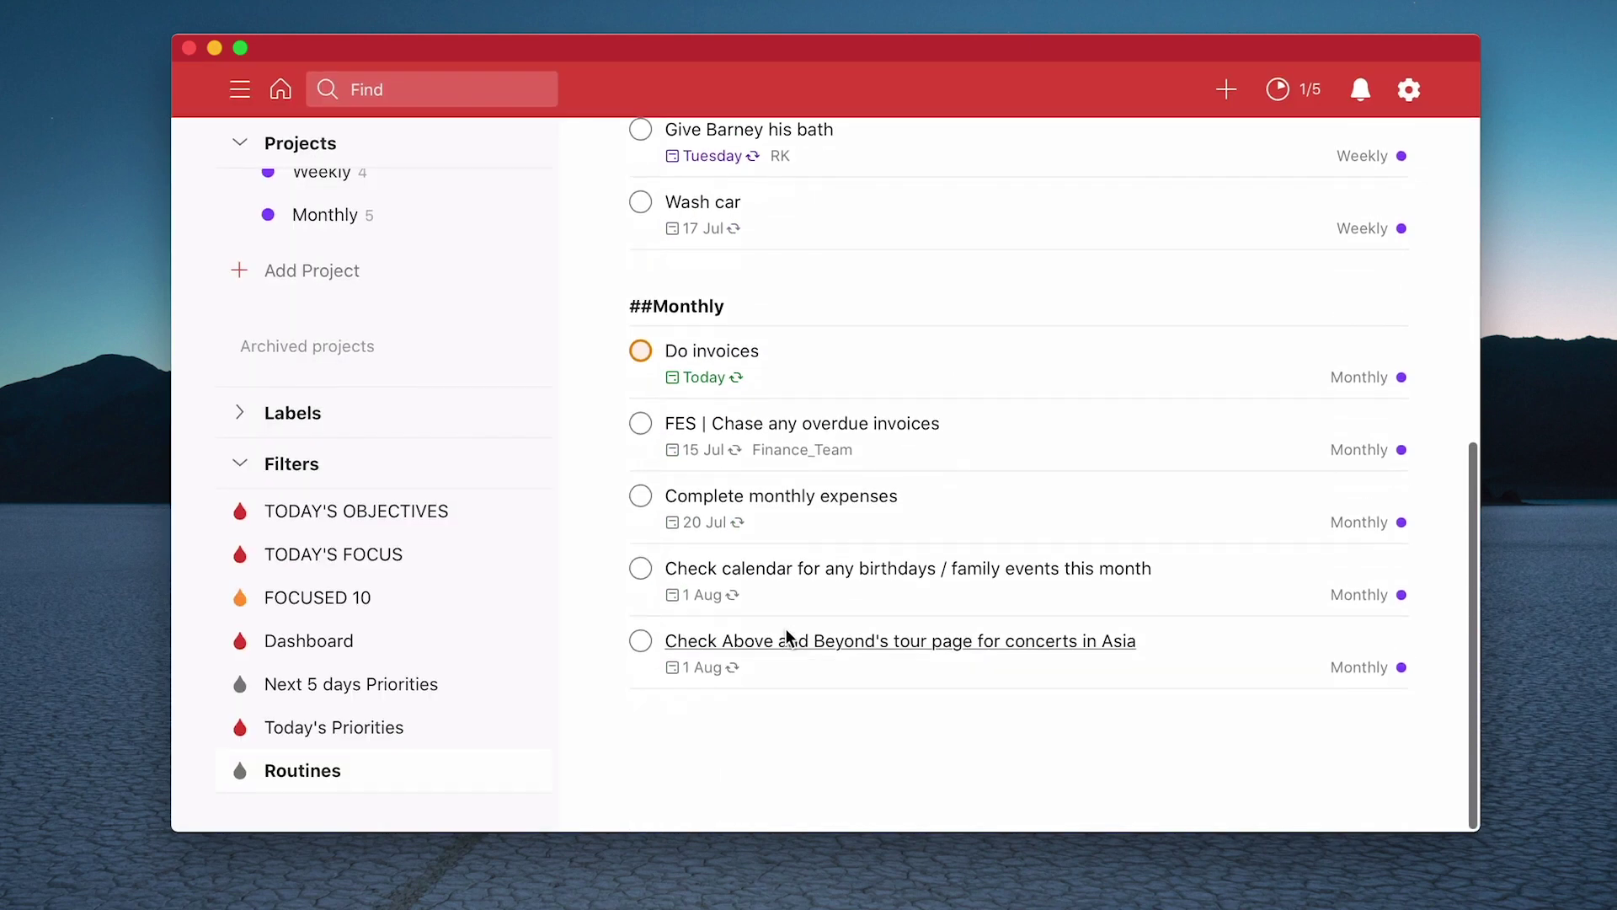
scroll(789, 638, "up", 9)
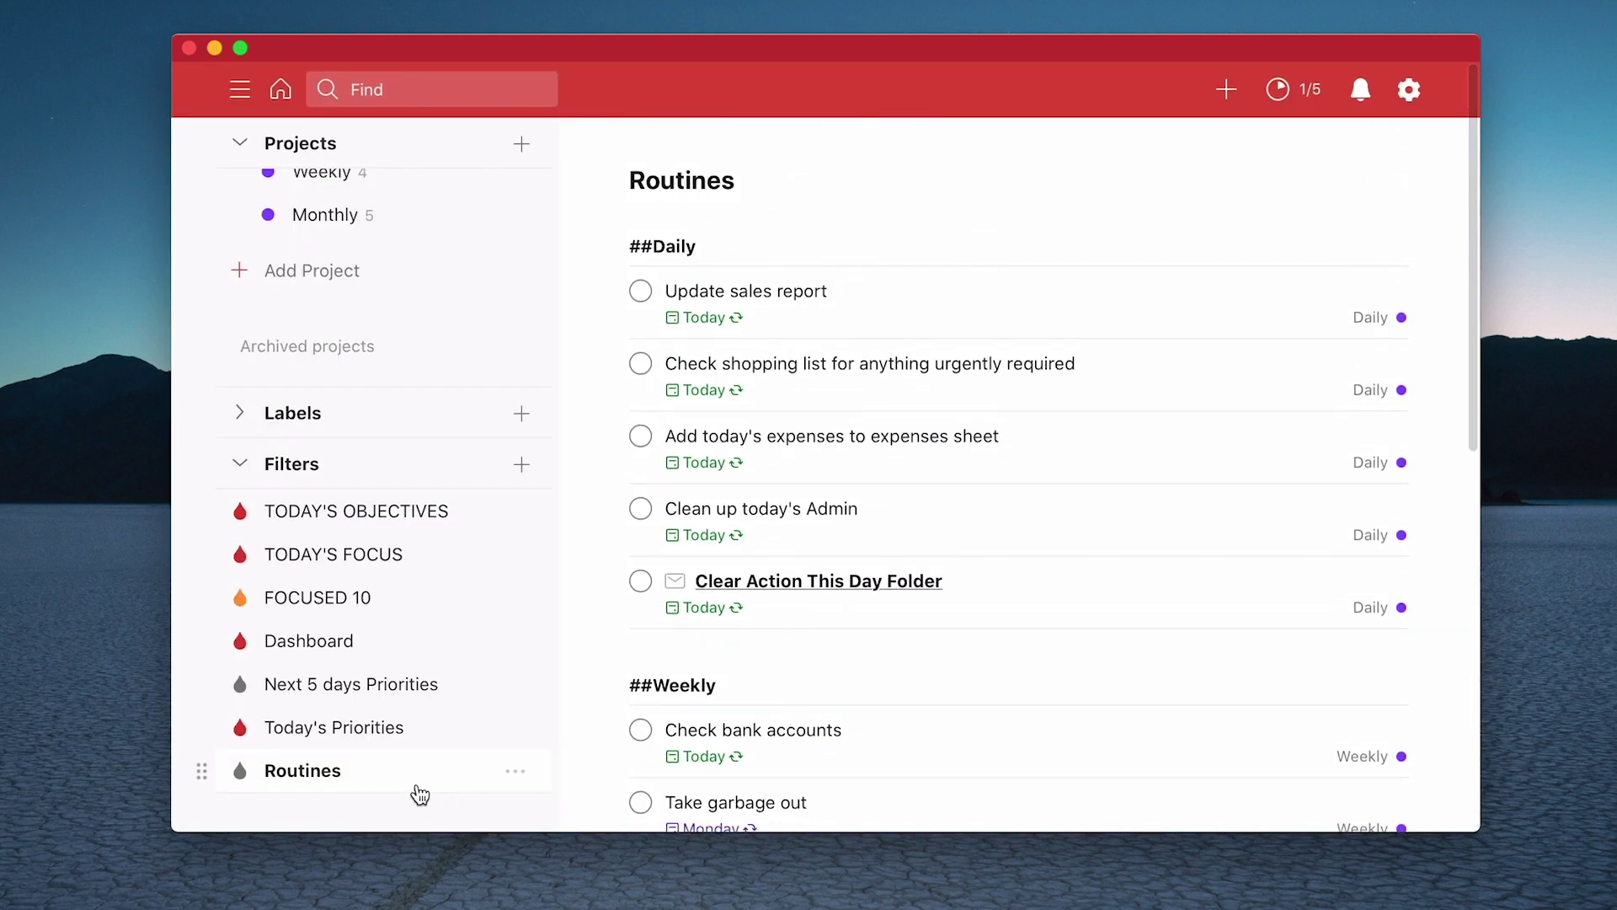
mouse_move(379, 771)
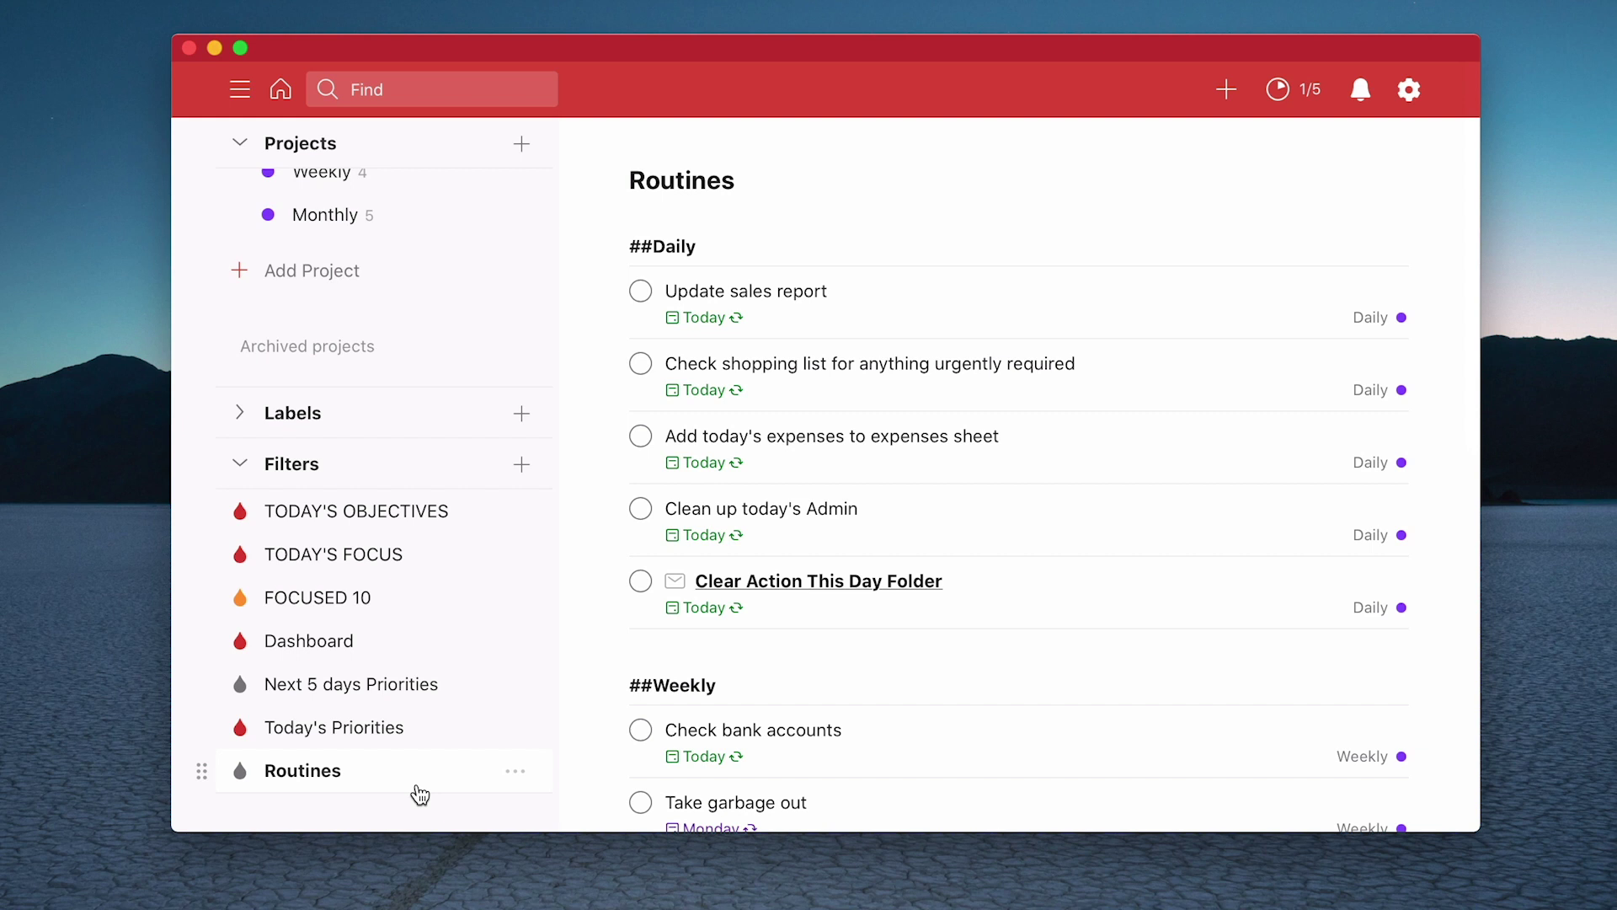
Add the Routines filter to favorites.
left_click(516, 771)
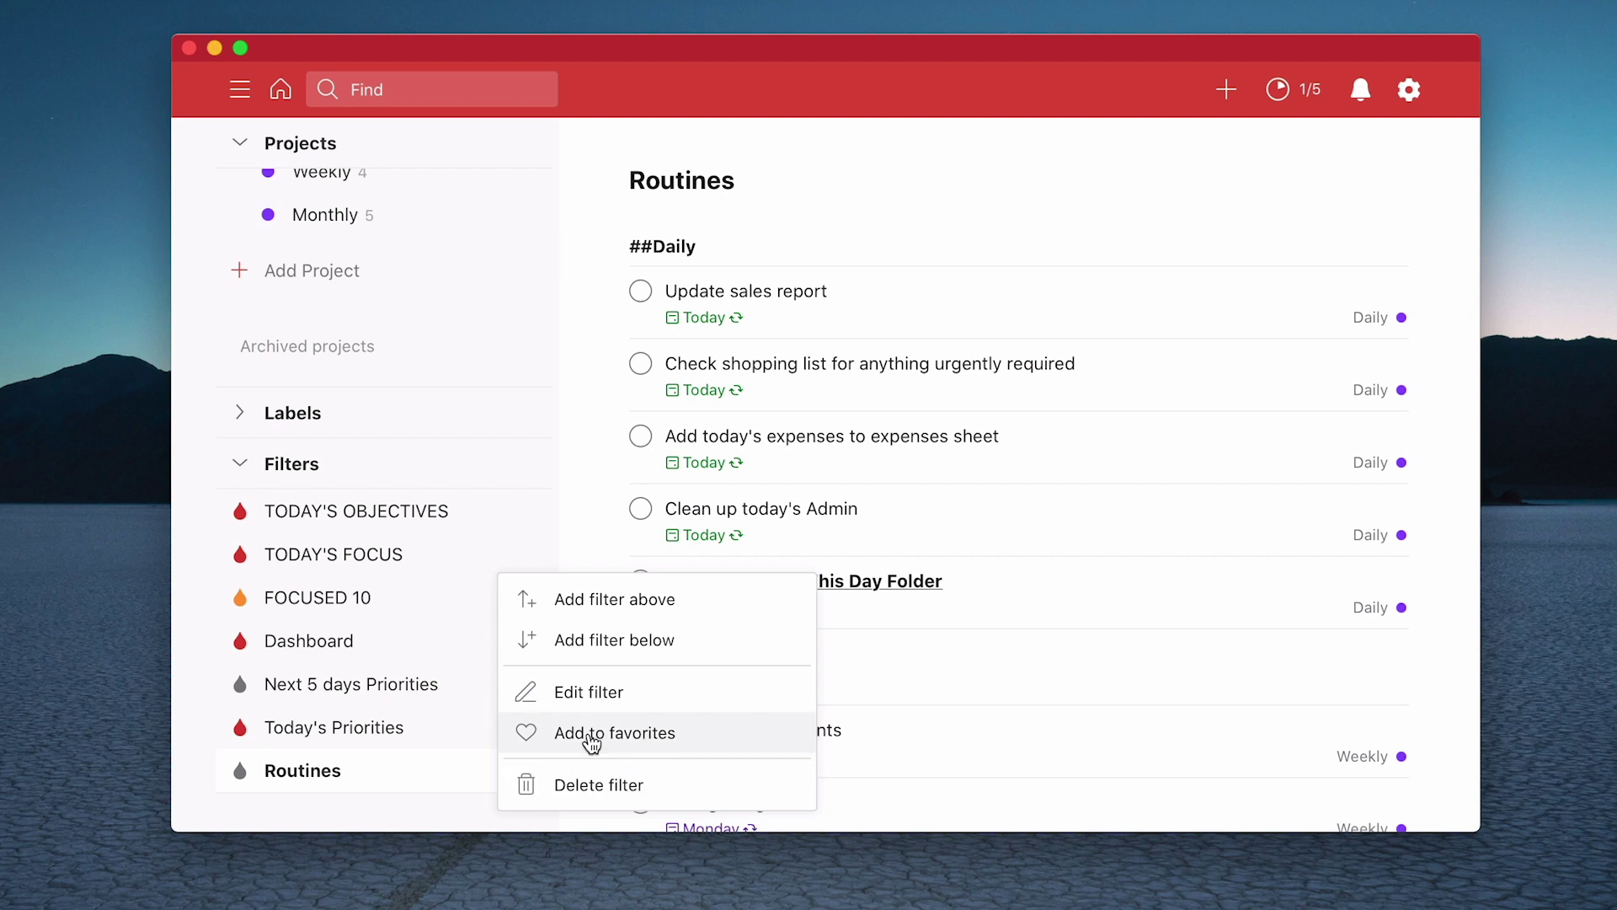
left_click(540, 738)
scroll(486, 648, "up", 10)
scroll(396, 649, "up", 3)
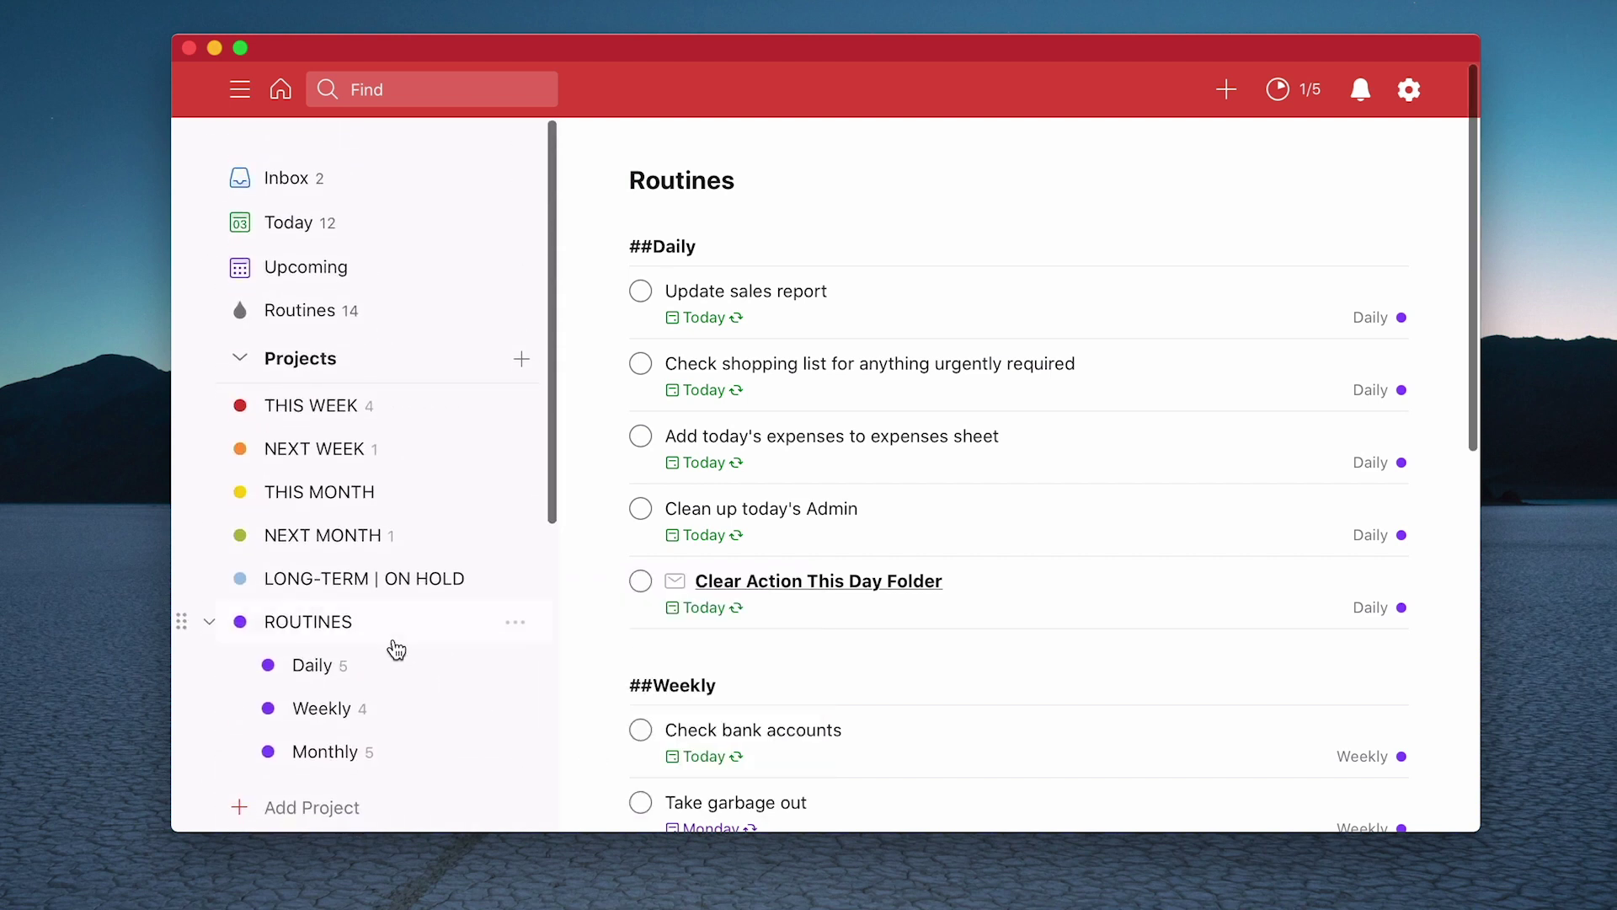
Check the Upcoming view, then return to Routines through the favorites list.
left_click(305, 328)
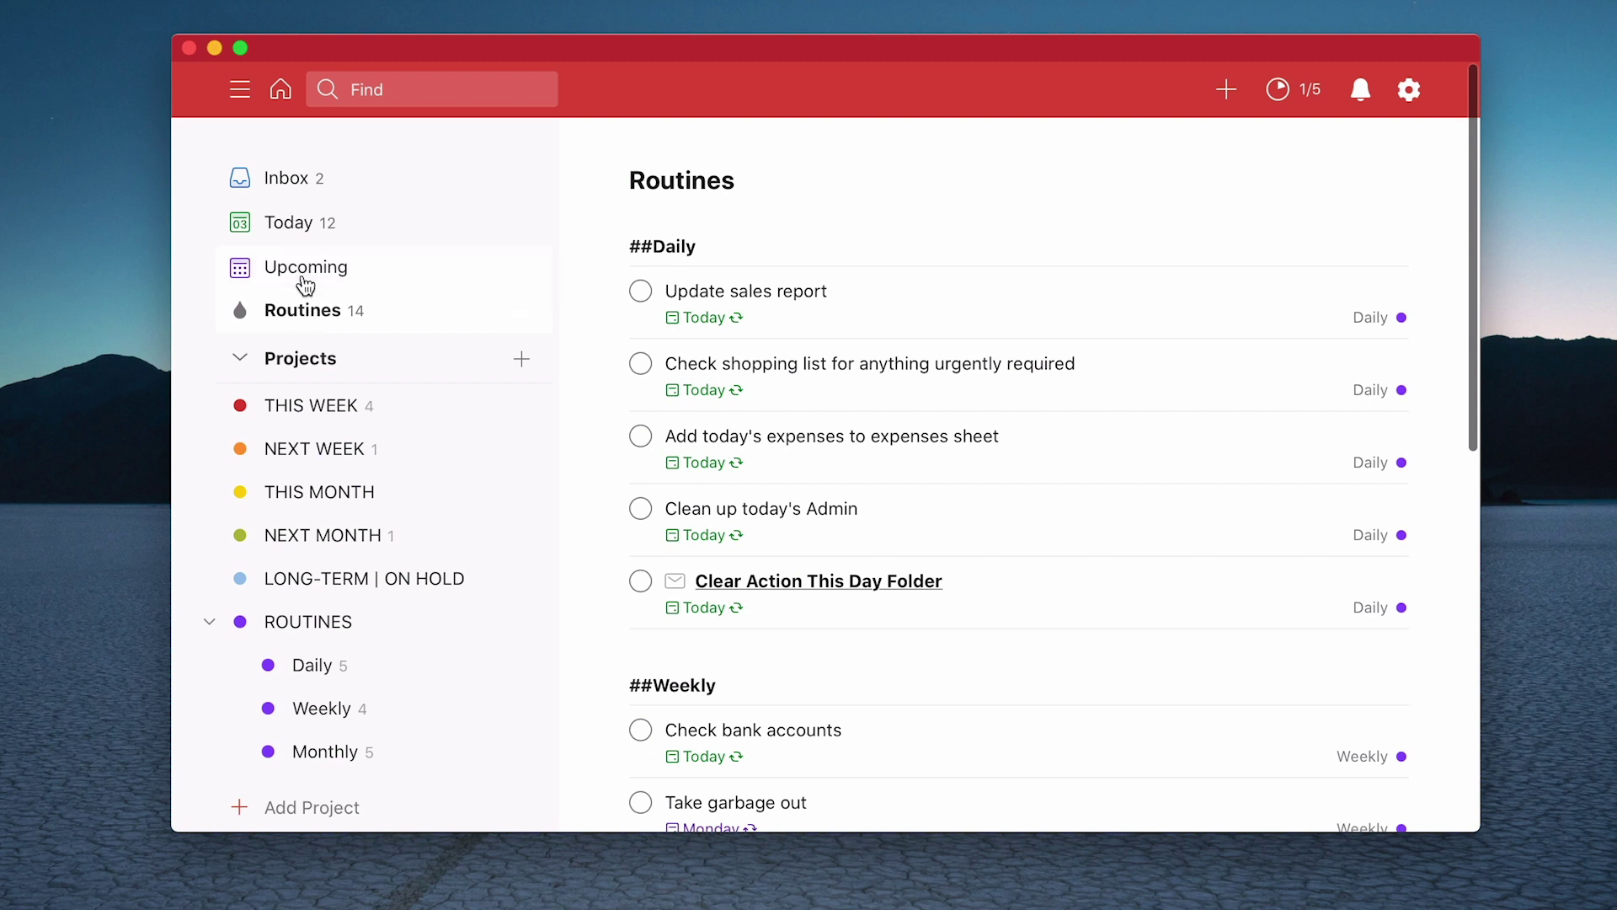
left_click(305, 283)
scroll(614, 405, "down", 10)
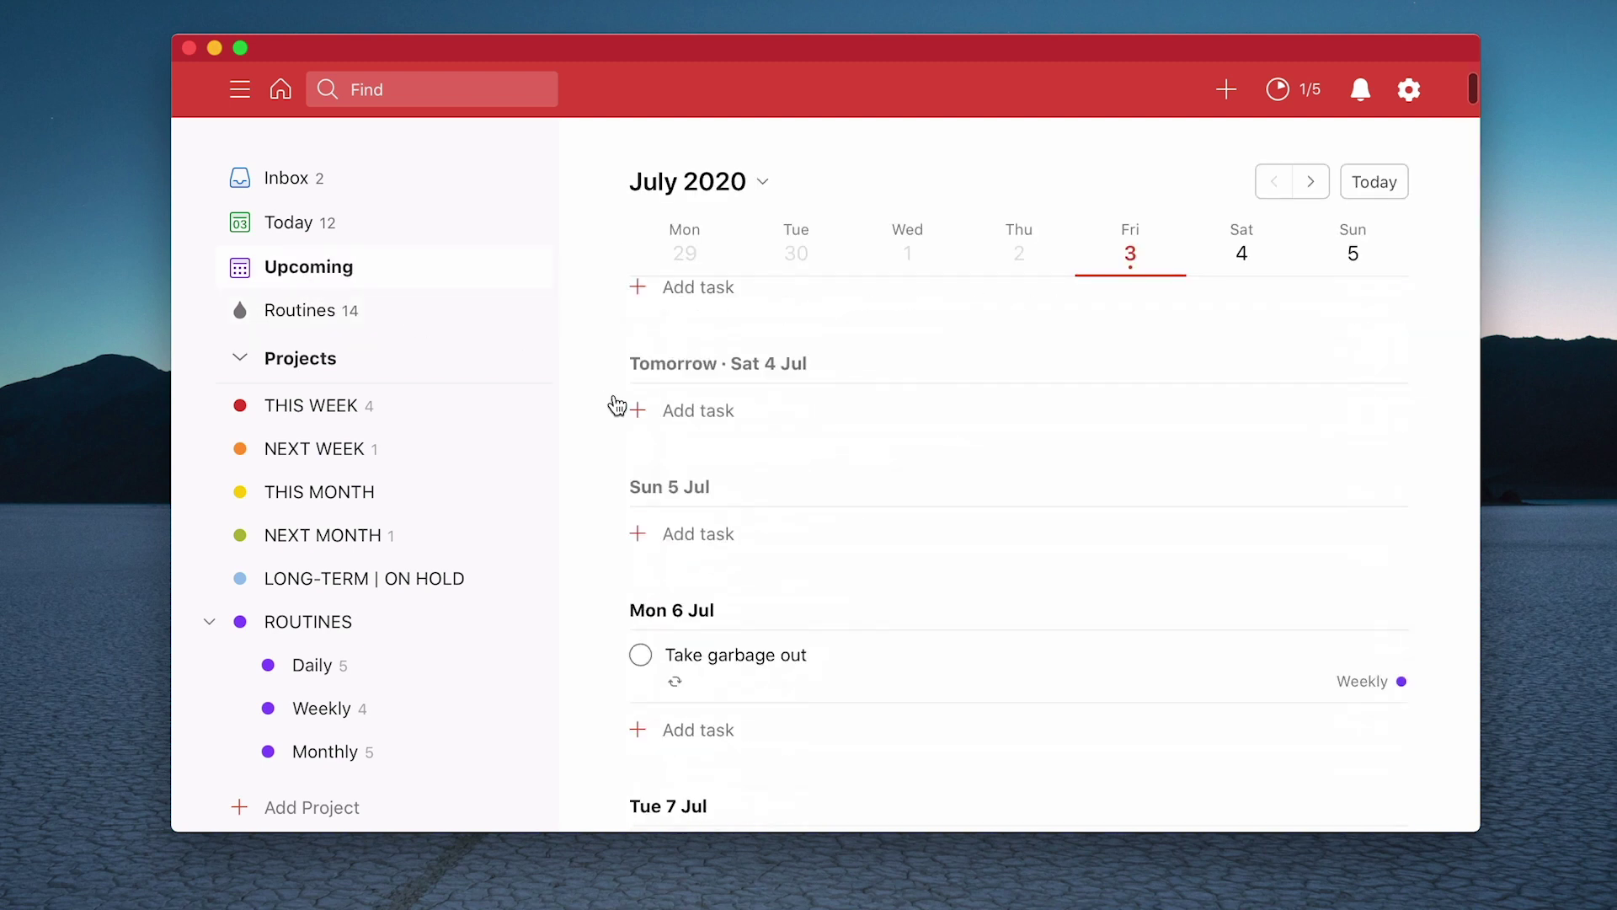
scroll(615, 405, "down", 5)
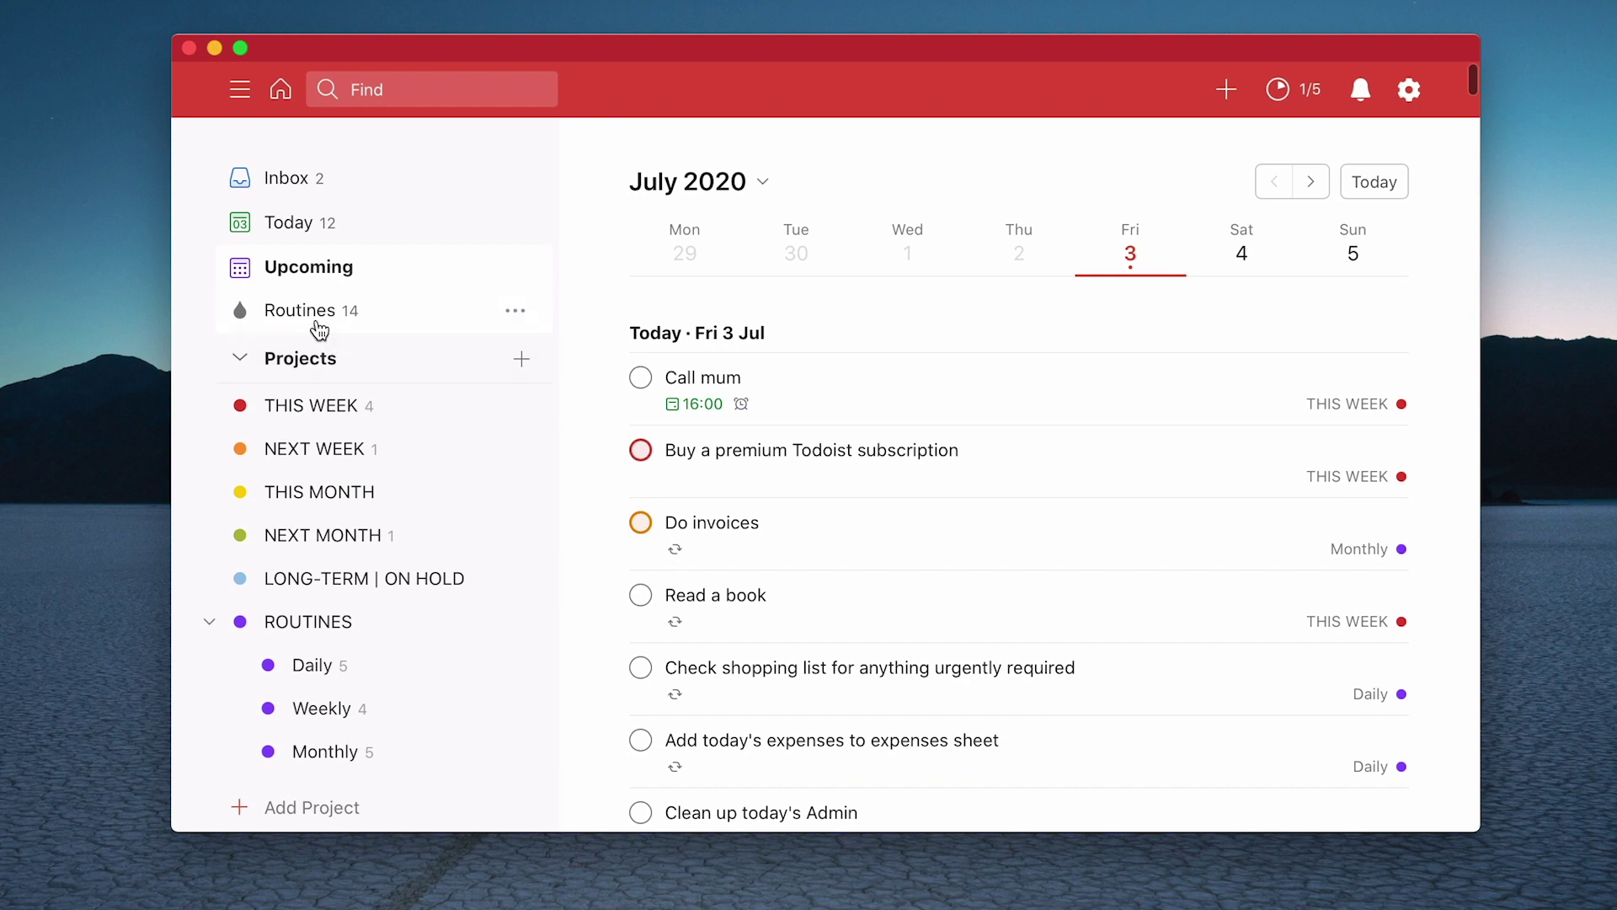
left_click(314, 322)
scroll(587, 464, "down", 5)
scroll(587, 464, "down", 2)
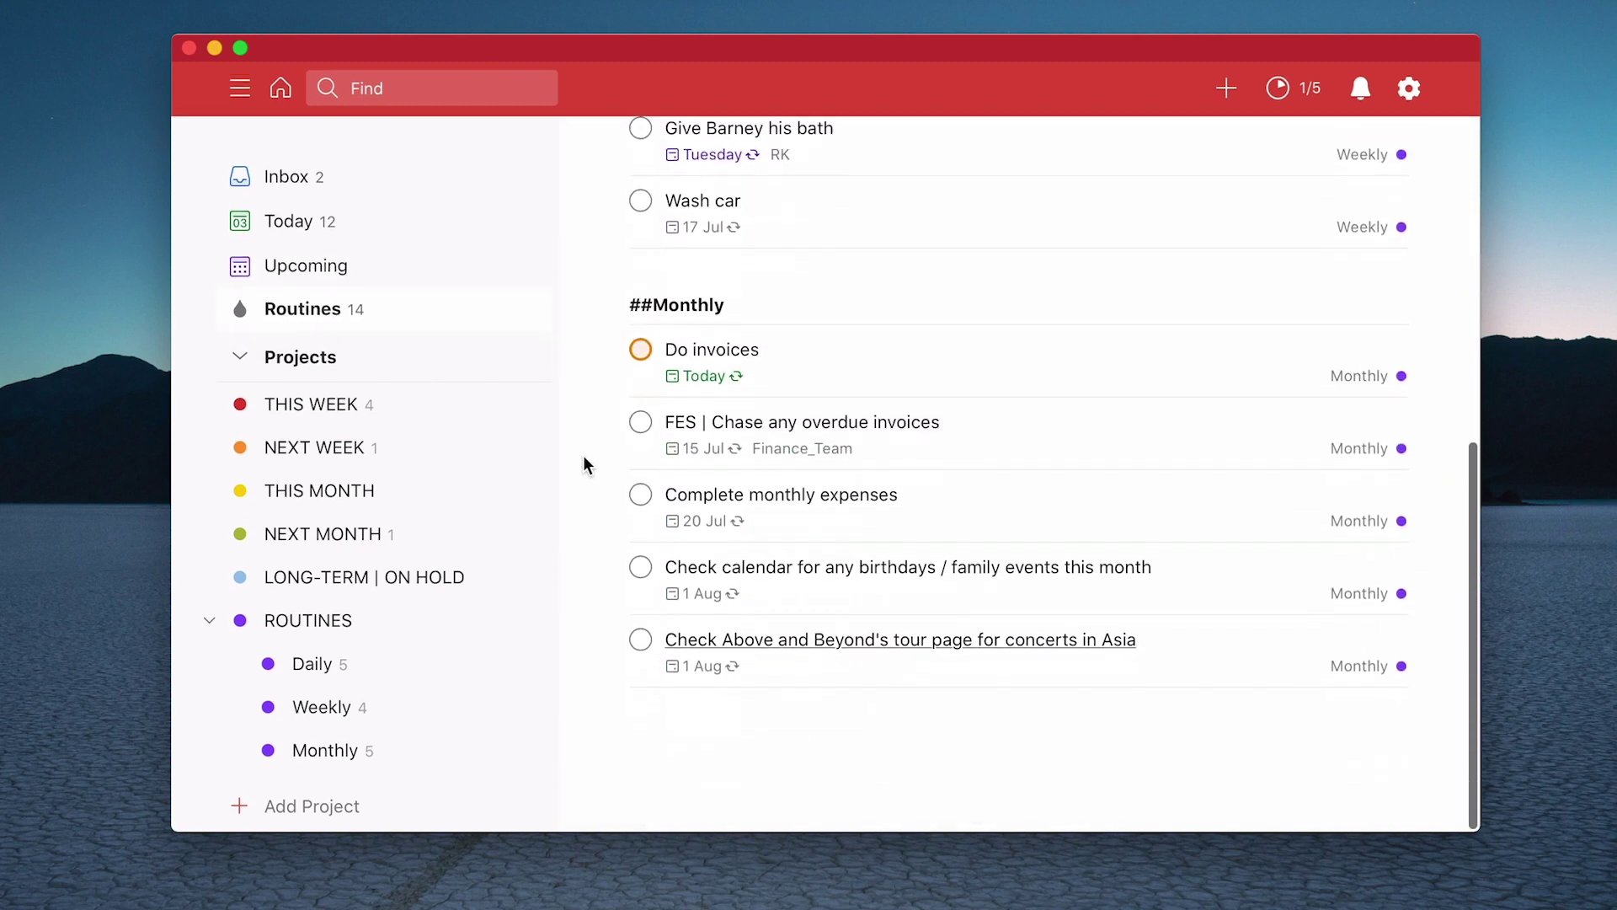
scroll(588, 464, "up", 5)
scroll(587, 464, "up", 3)
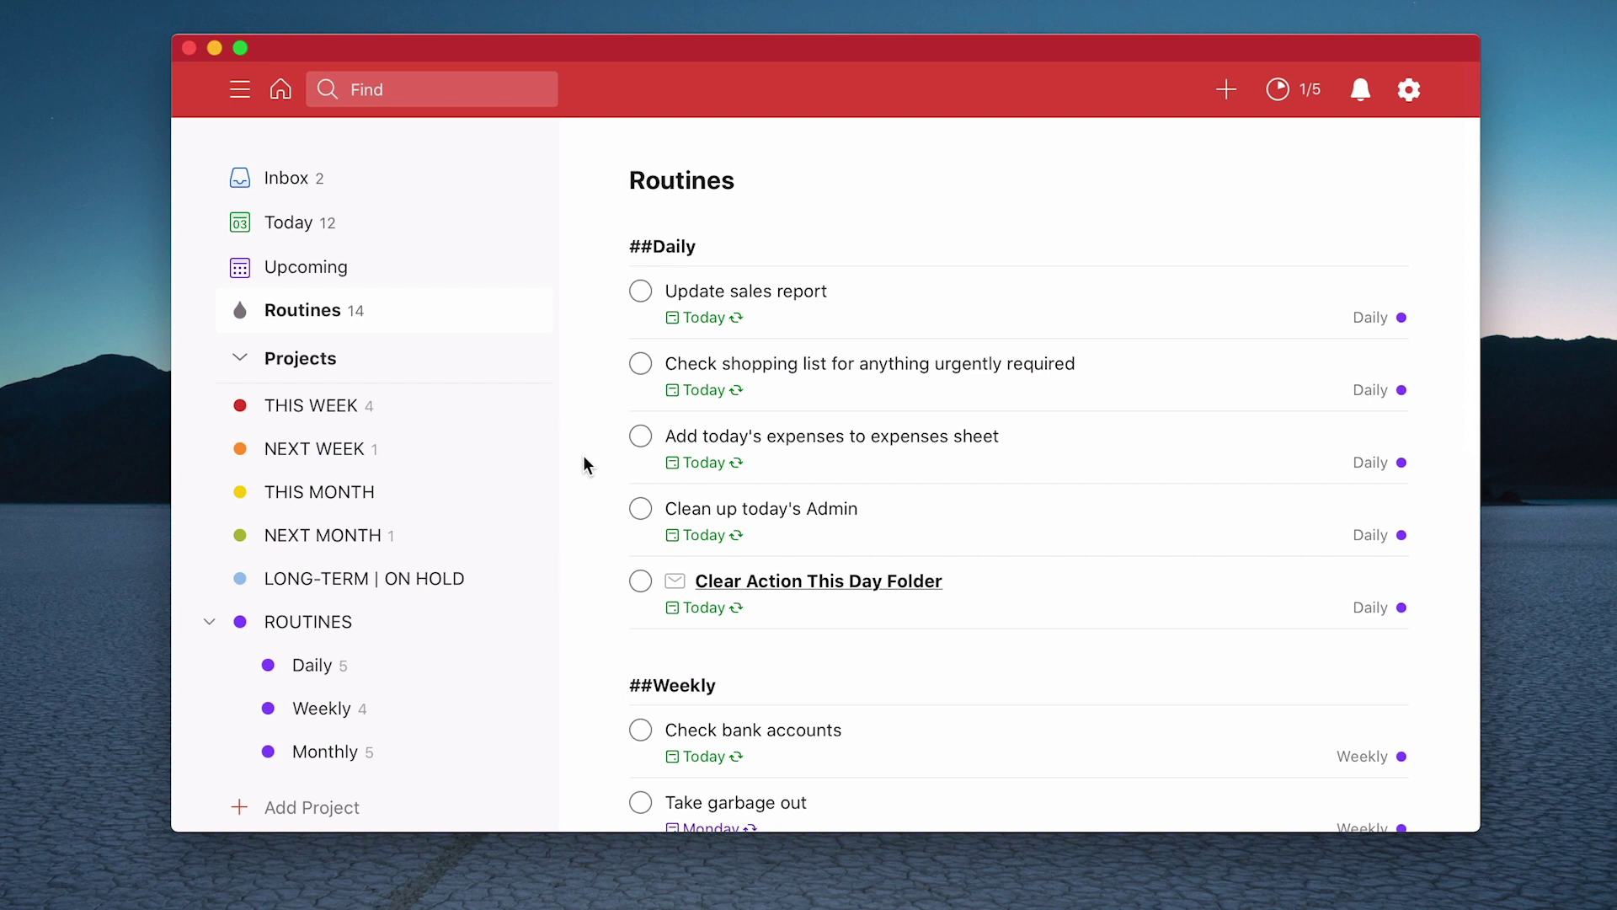
scroll(587, 466, "down", 3)
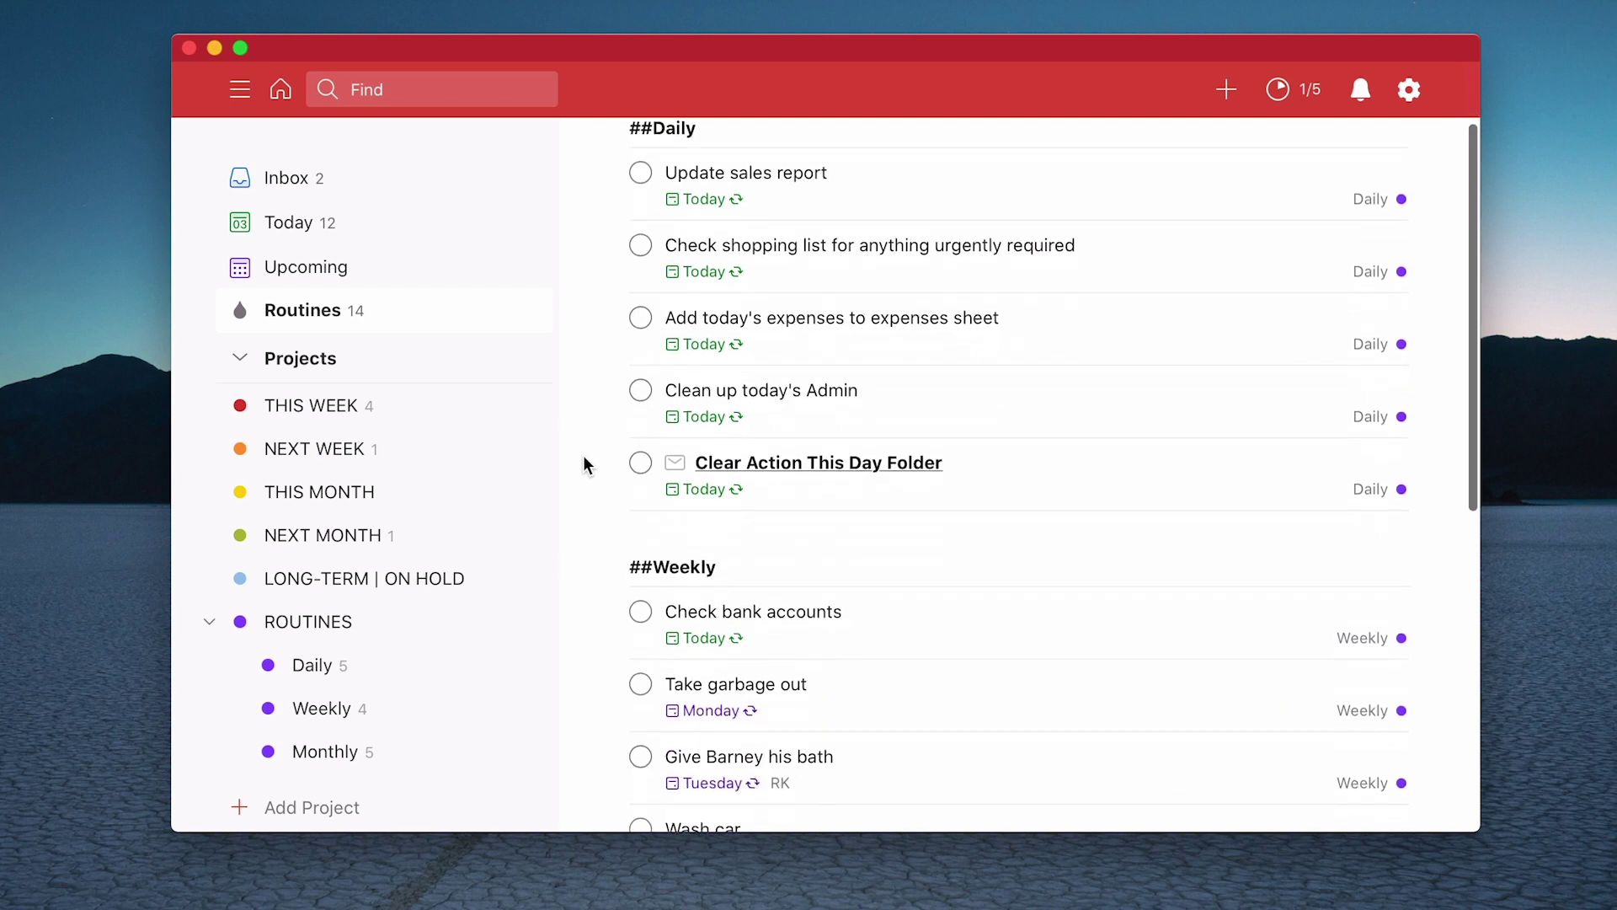
scroll(455, 537, "down", 3)
scroll(459, 540, "down", 4)
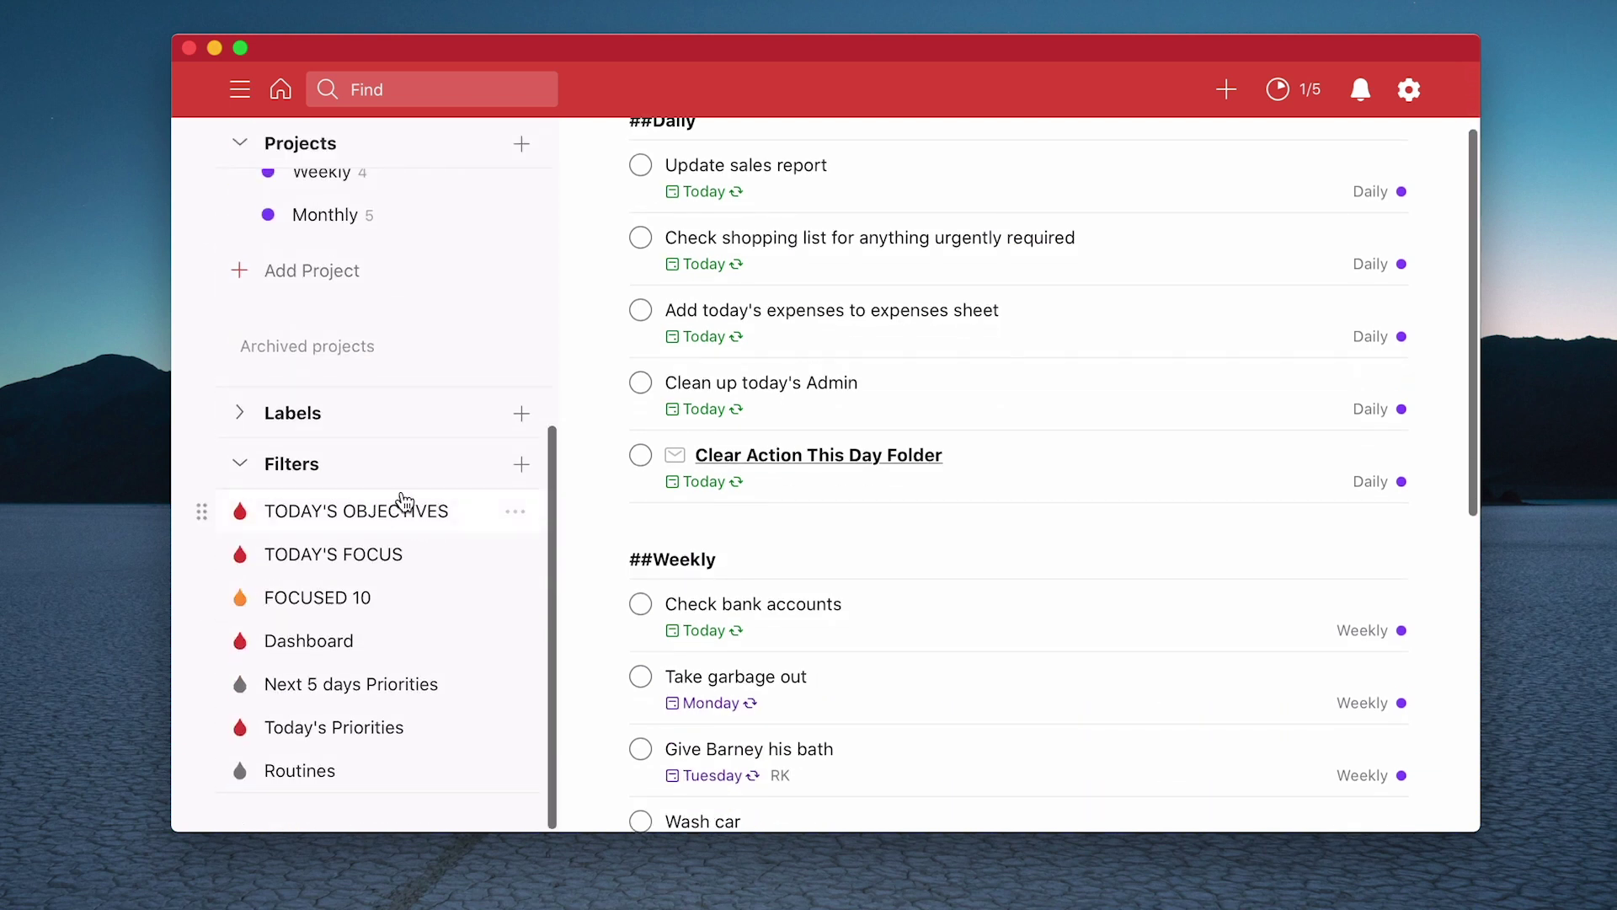
mouse_move(301, 771)
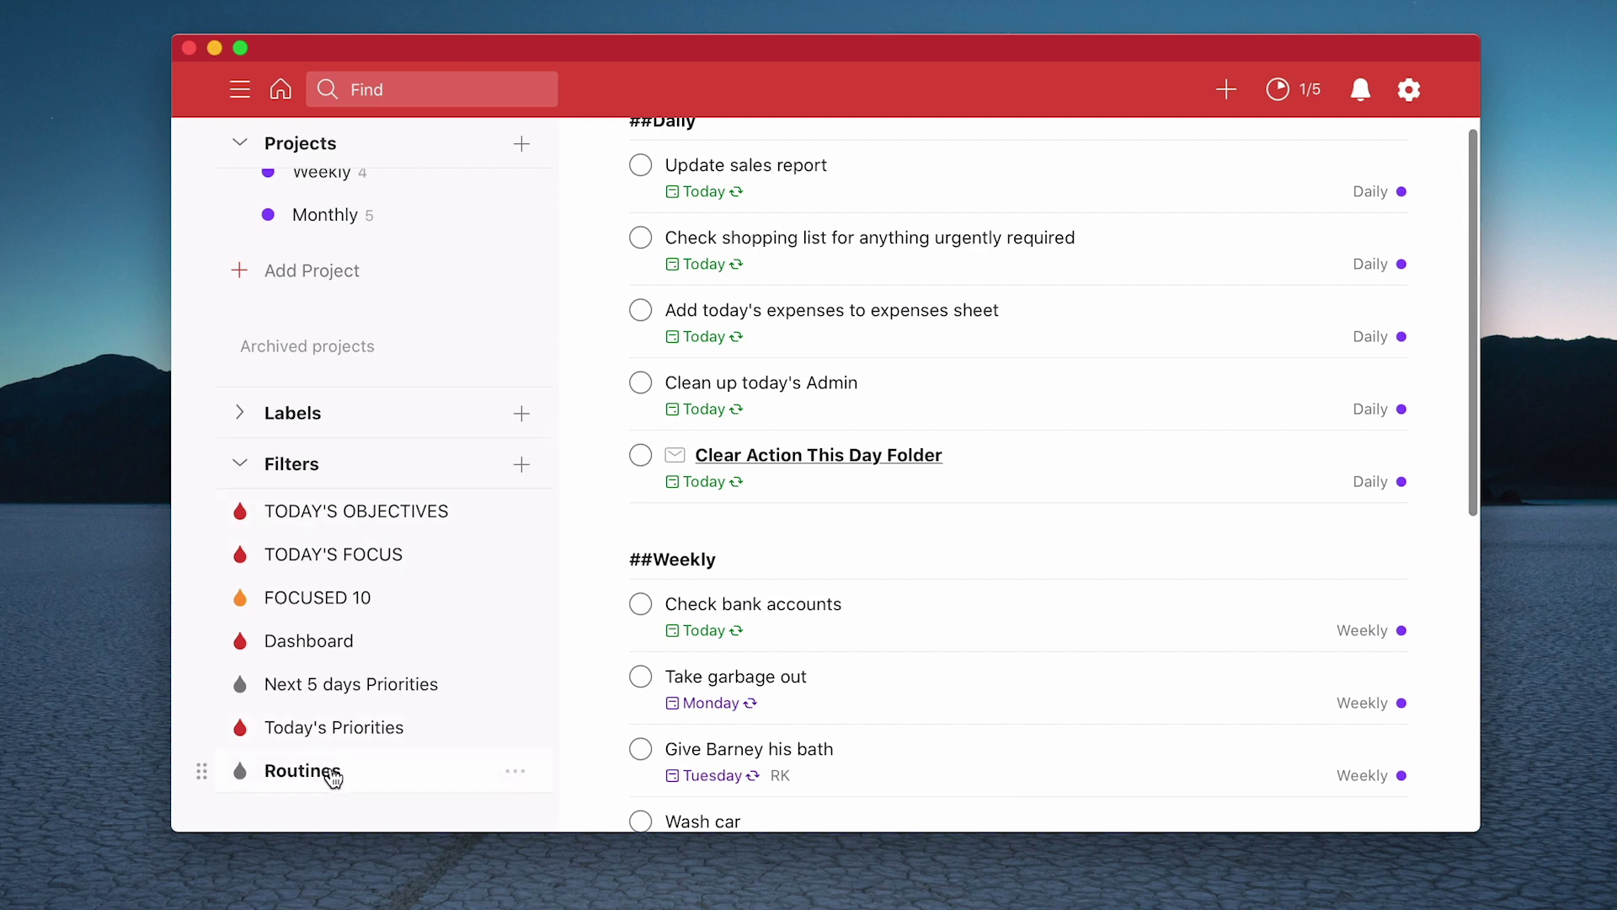
Open Edit filter for Routines and select its '##Daily, ##Weekly, ##Monthly' query text.
left_click(506, 775)
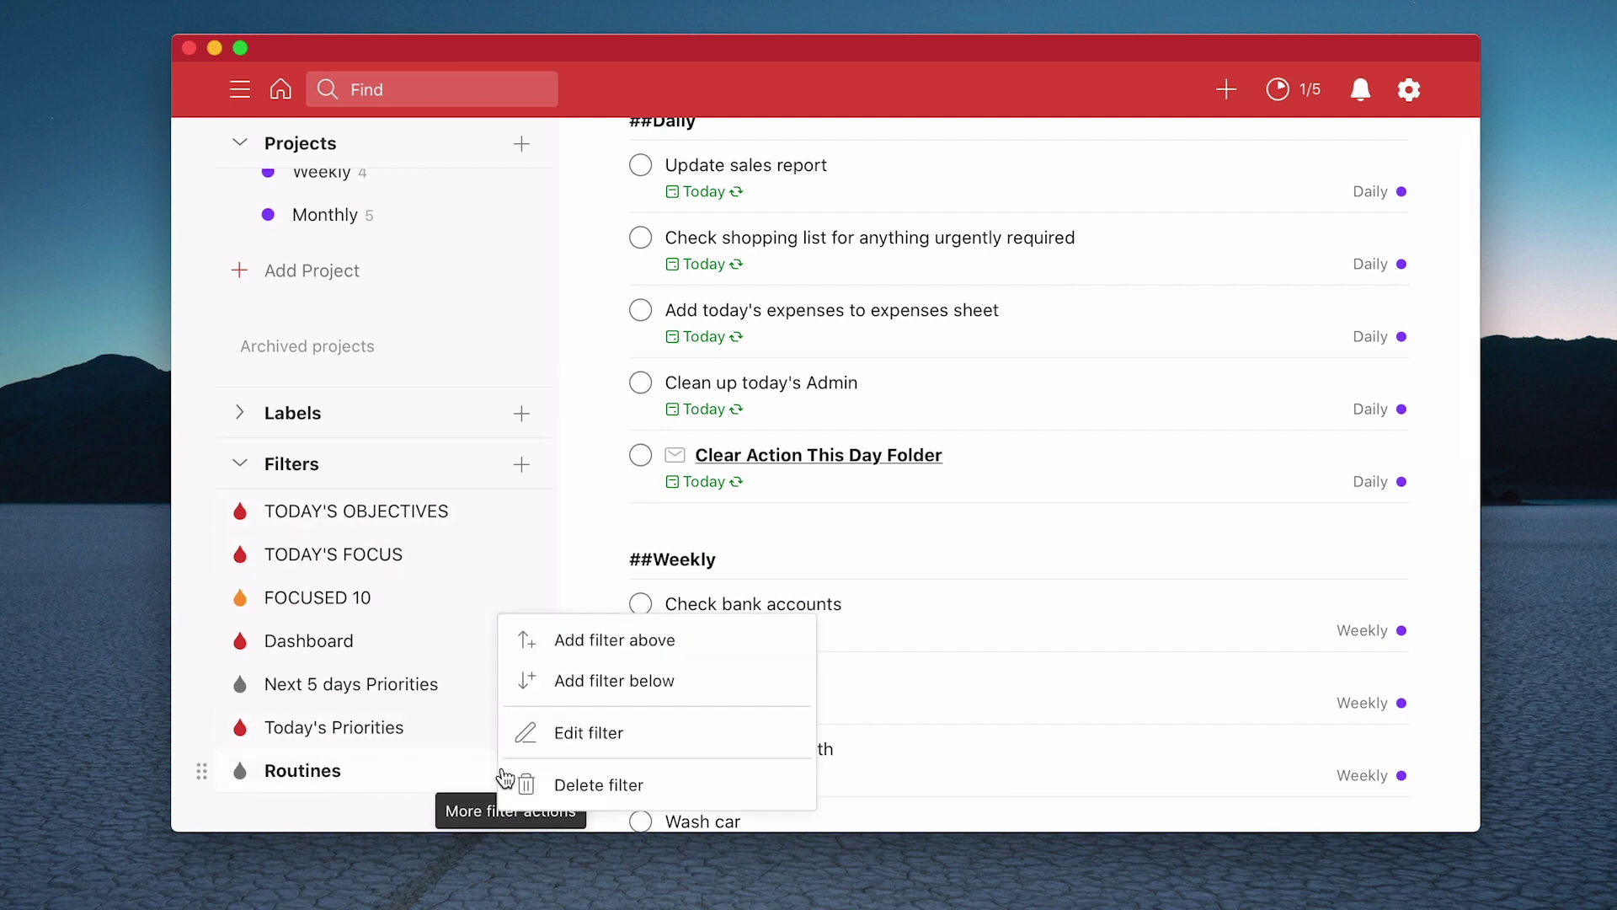
left_click(560, 735)
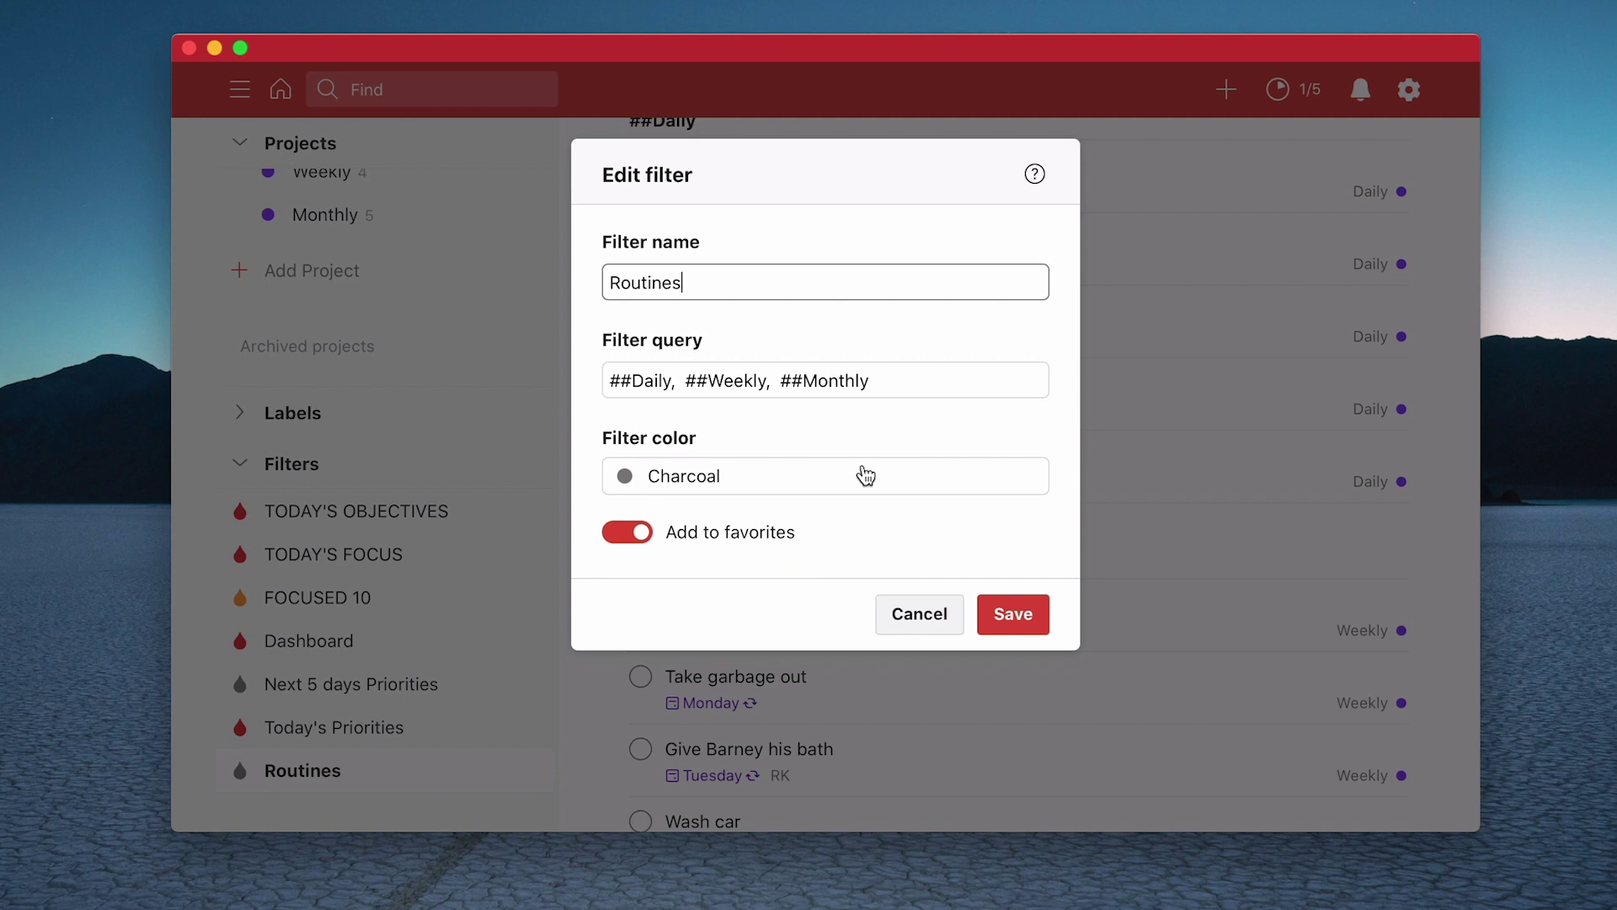
left_click_drag(912, 379, 605, 374)
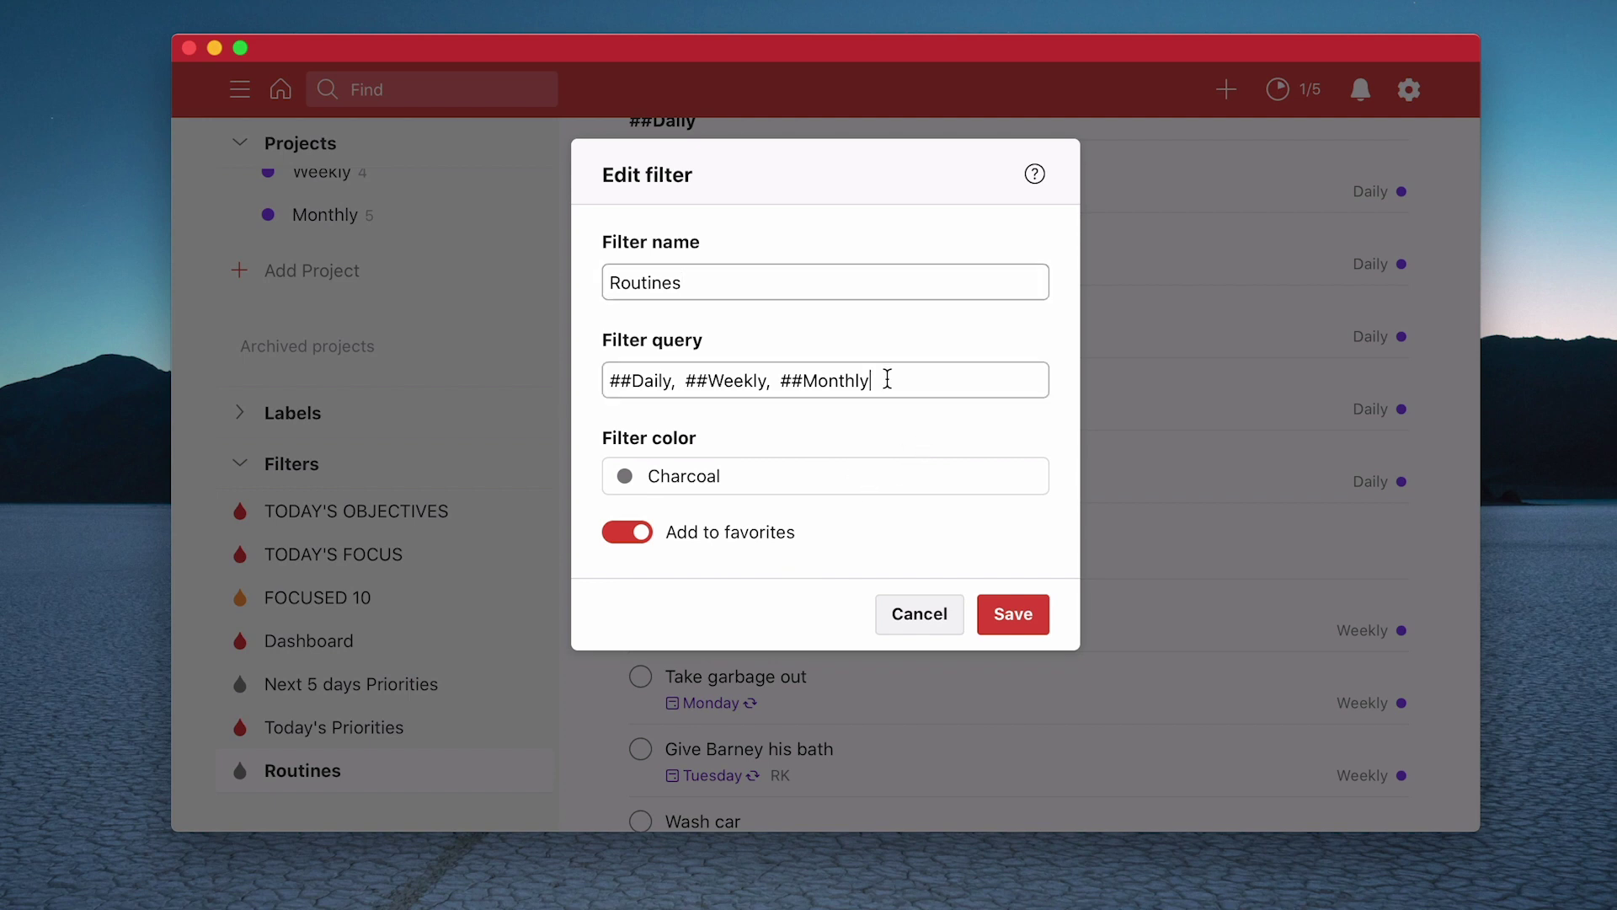